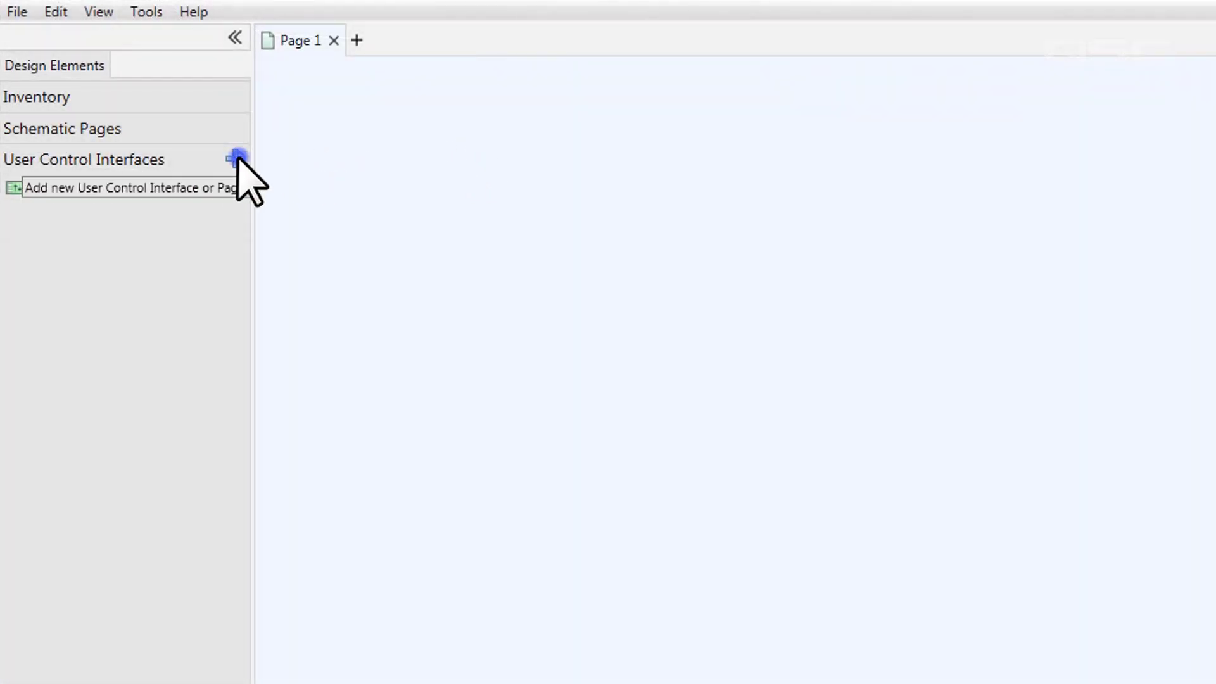
# - Add a new user control interface, expand the Inspector, and save the design to the Core with F5
pyautogui.click(235, 159)
pyautogui.click(226, 189)
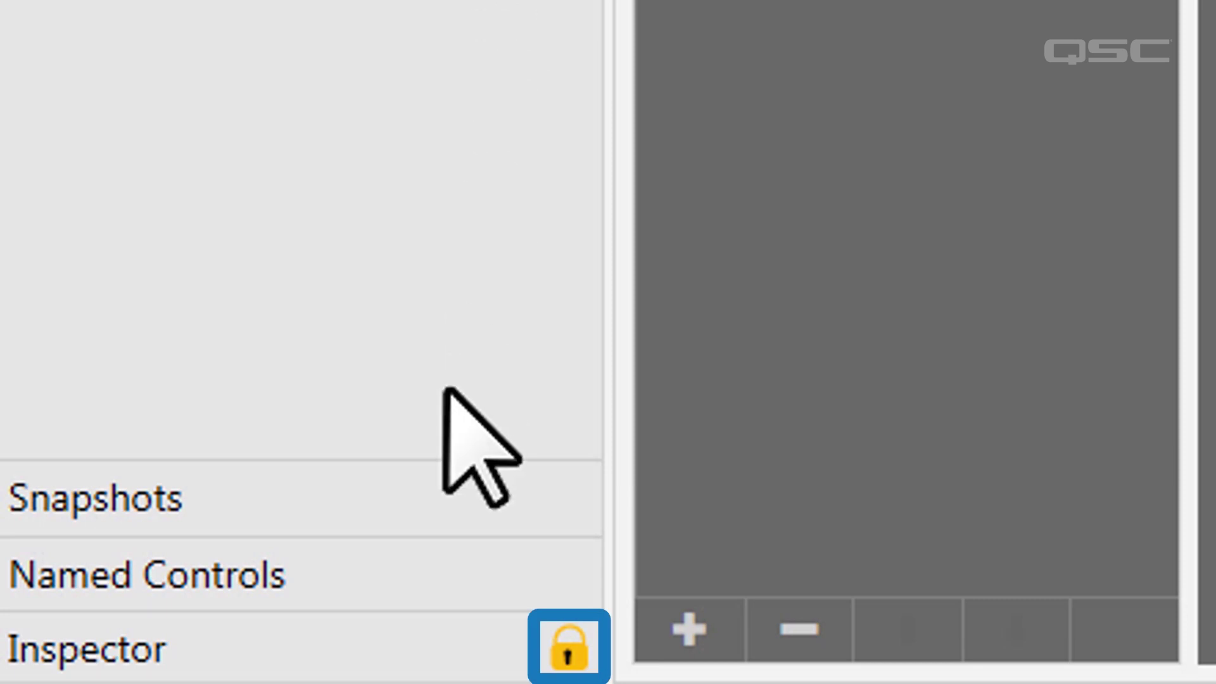
pyautogui.click(379, 652)
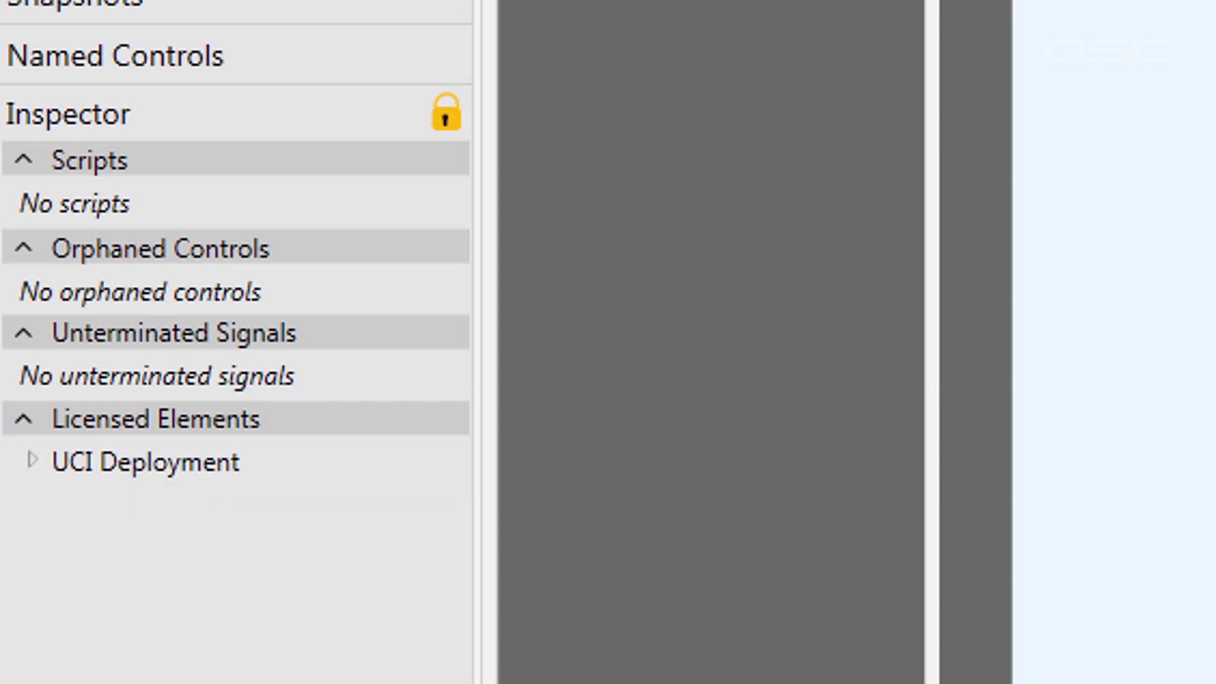
pyautogui.press('F5')
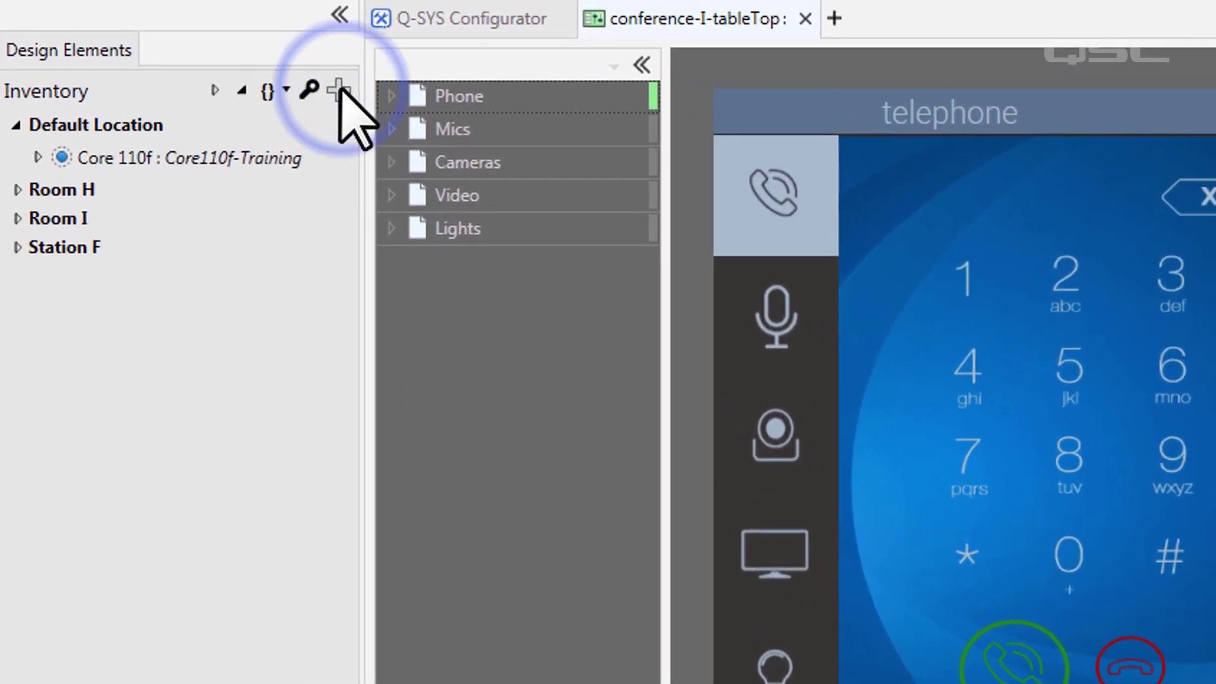
pyautogui.click(339, 90)
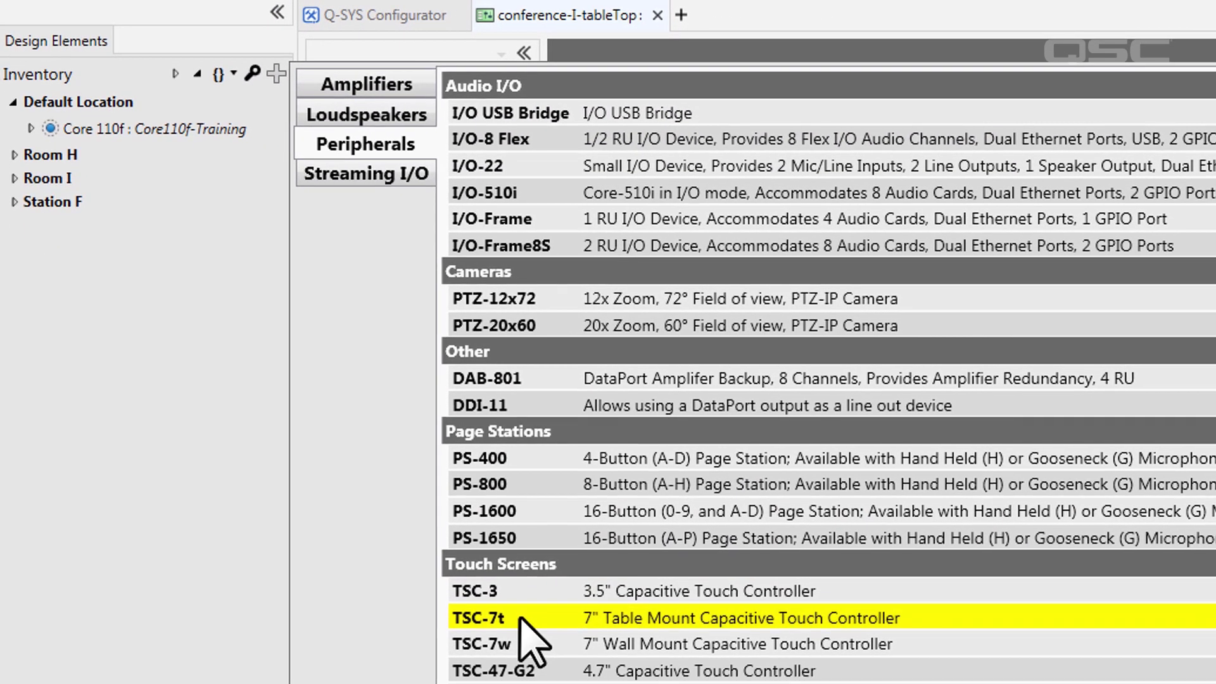
# - Add a TSC-7t touch screen and name it training-TSC7, copying the name from the Configurator
pyautogui.doubleClick(520, 620)
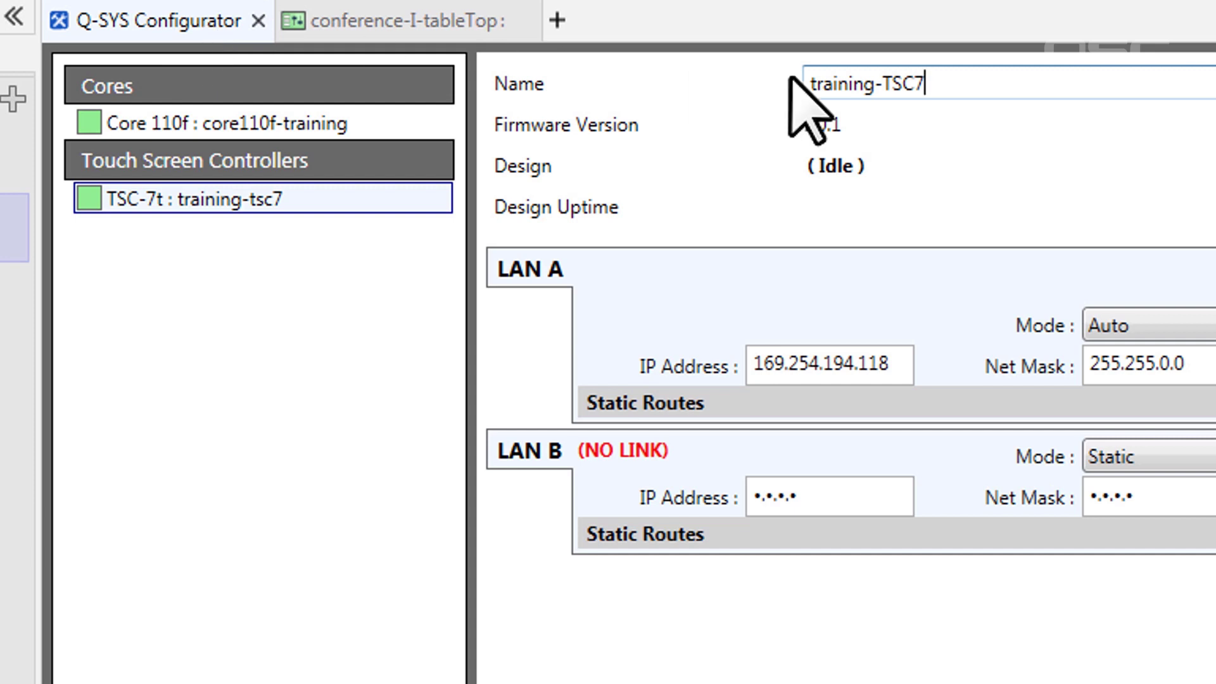
pyautogui.doubleClick(970, 88)
pyautogui.hotkey('ctrl', 'c')
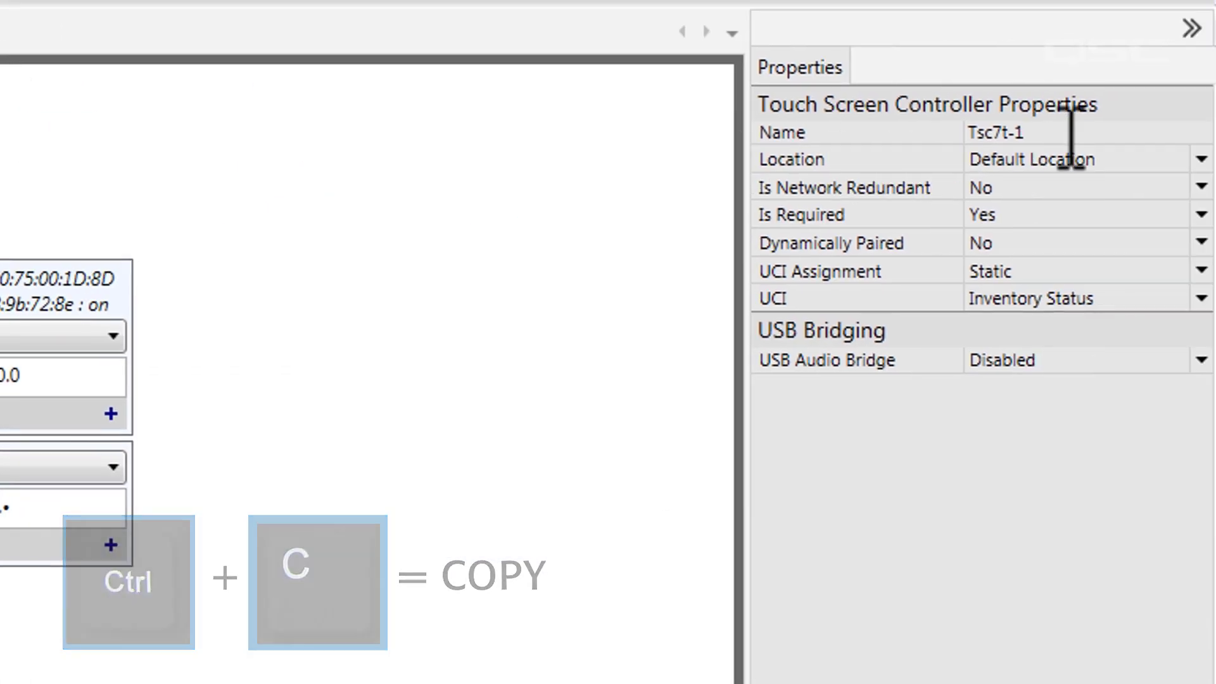
pyautogui.doubleClick(1070, 132)
pyautogui.hotkey('ctrl', 'v')
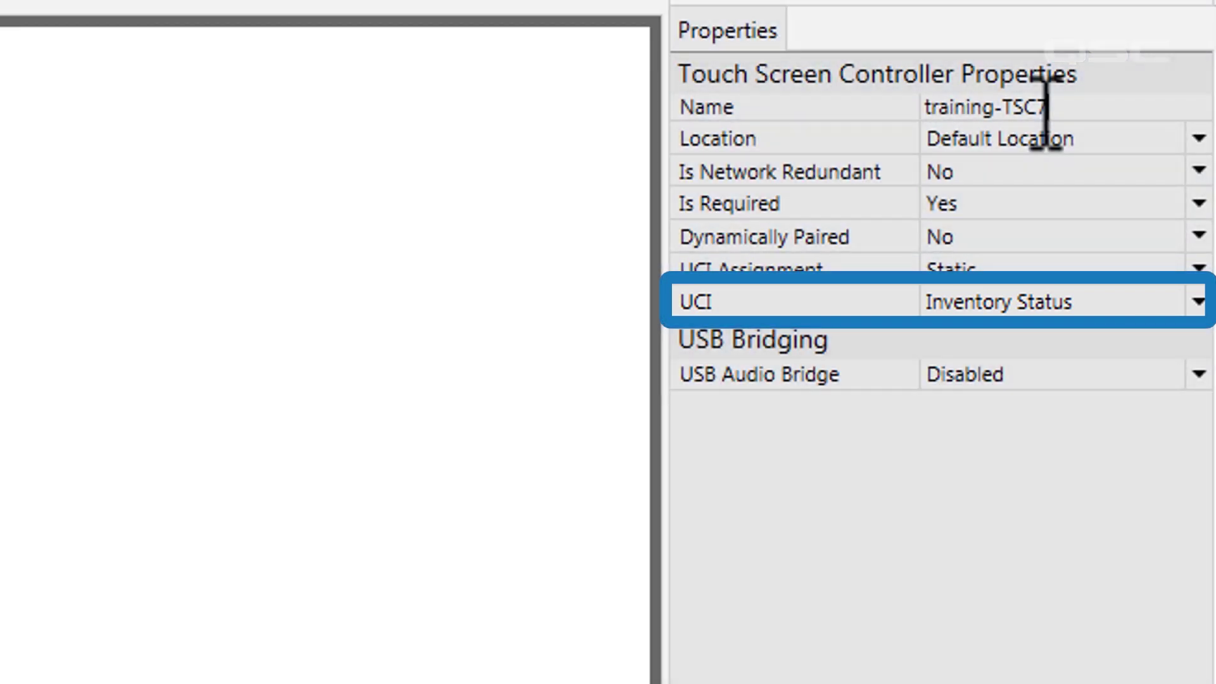
# - Assign conference-I-tableTop as the touch screen's UCI
pyautogui.click(1059, 304)
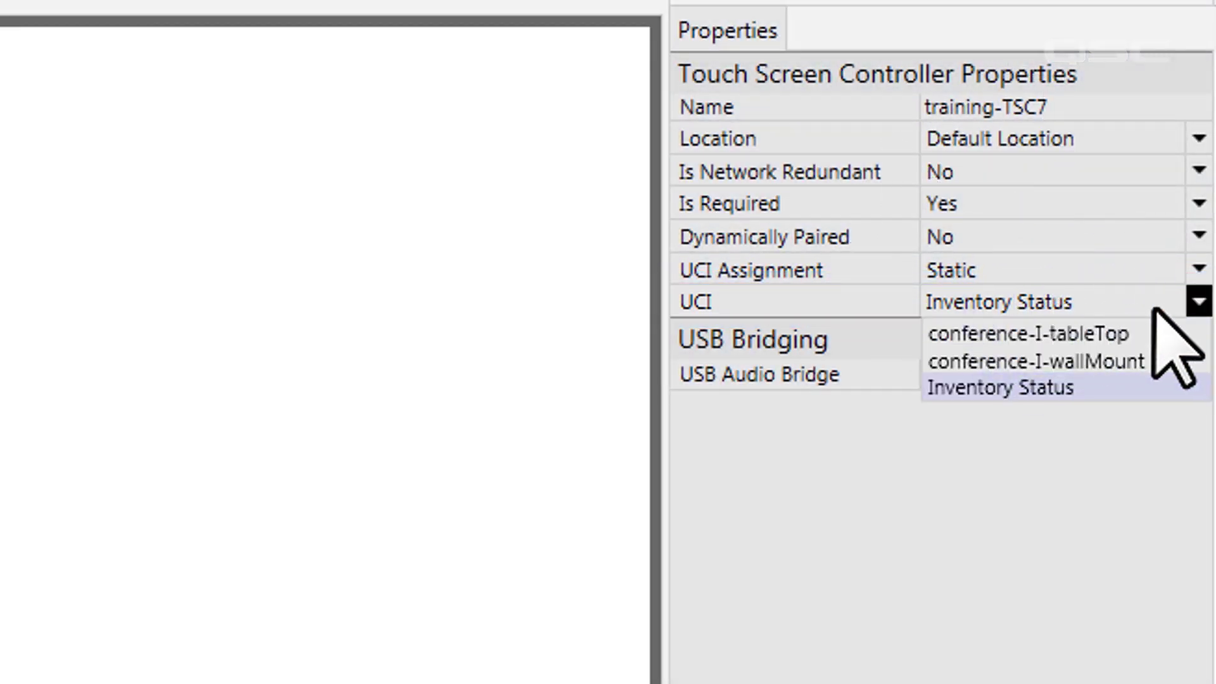
pyautogui.click(1159, 336)
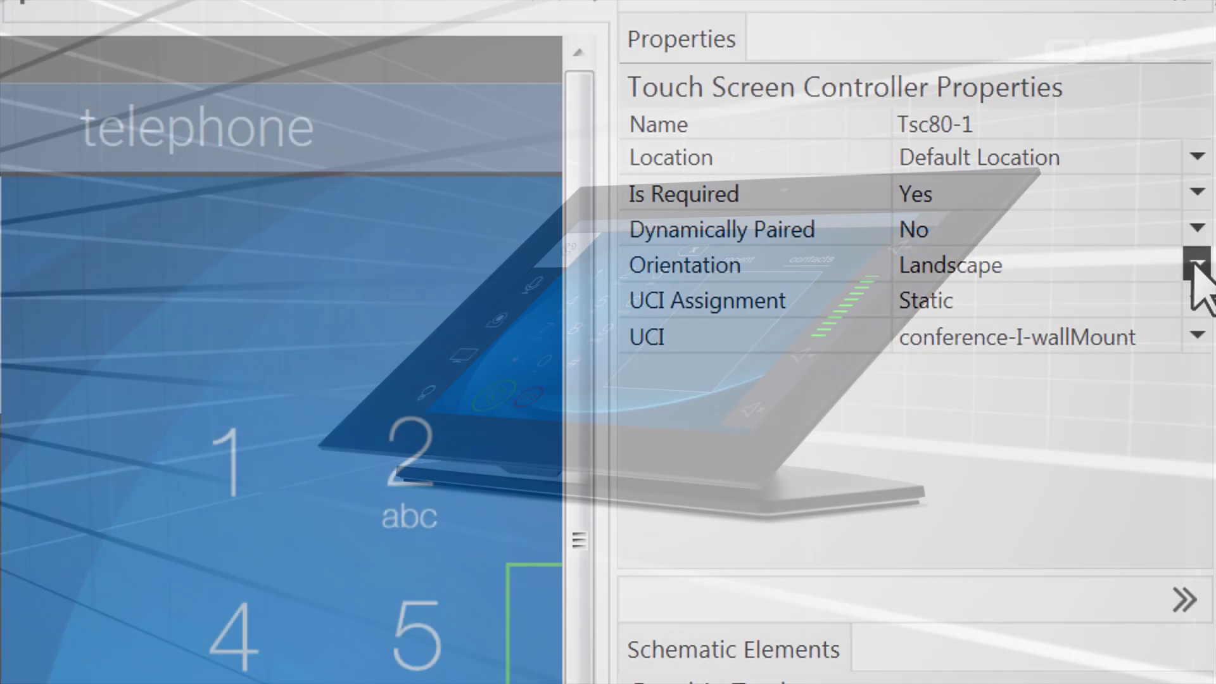
pyautogui.click(1197, 264)
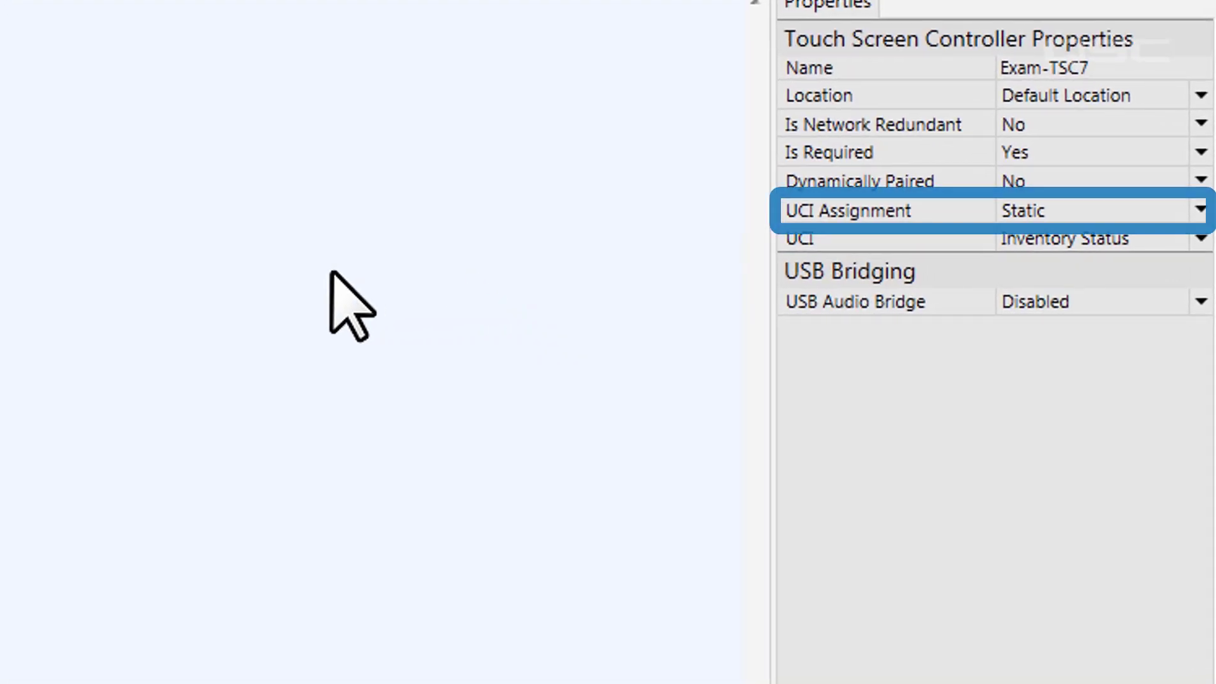
# - Set Exam-TSC7 to Dynamic UCI assignment, place its Status/Control block, and save to the Core
pyautogui.click(1138, 211)
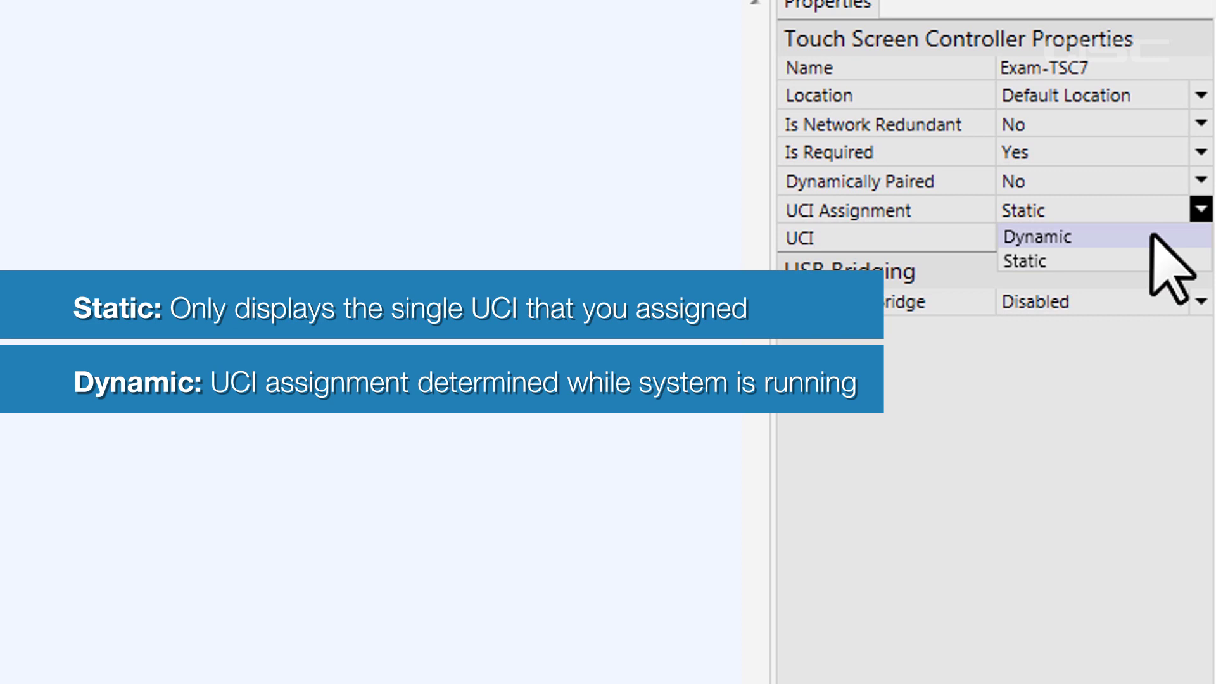
pyautogui.click(1151, 237)
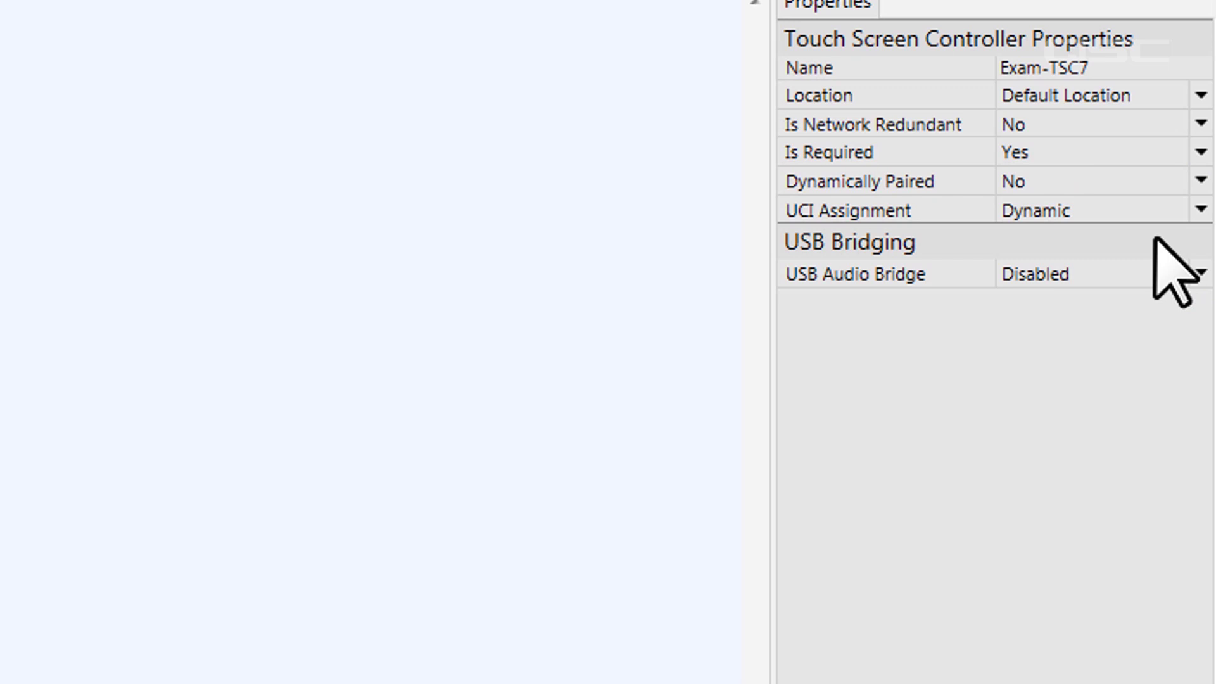
pyautogui.moveTo(182, 197); pyautogui.dragTo(558, 228)
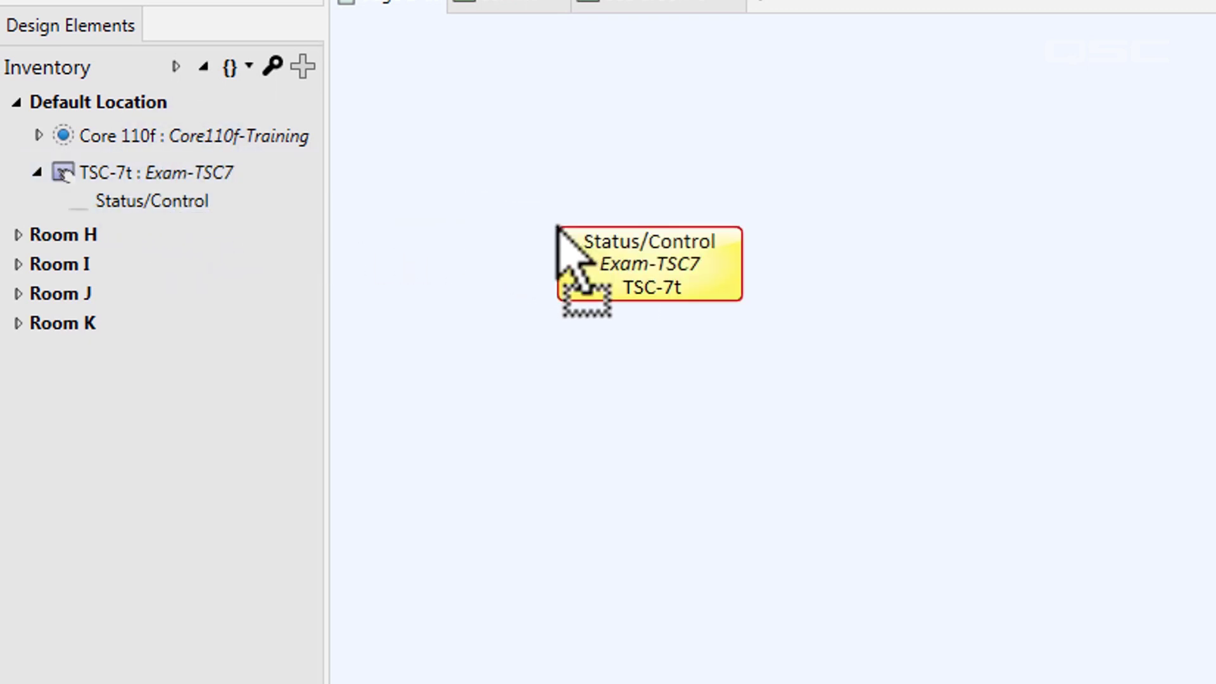
pyautogui.press('F5')
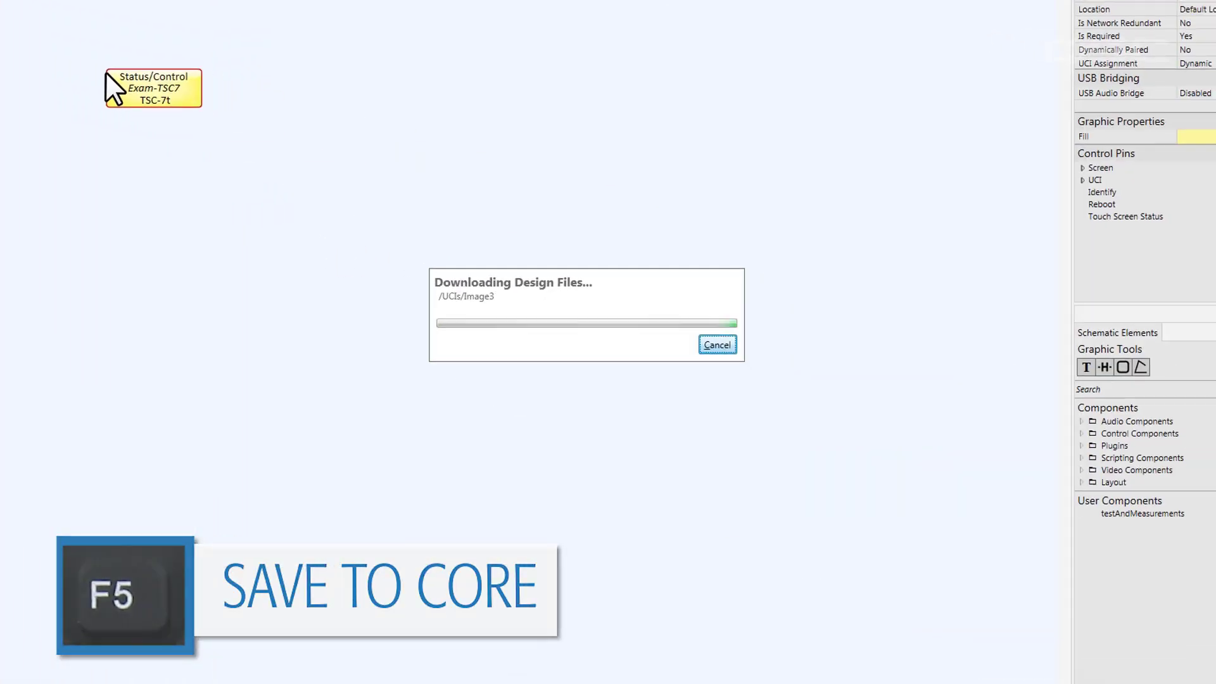
# - In the touch screen's Status/Control Configuration, show the boardroom-I UCI on its Video page
pyautogui.doubleClick(105, 72)
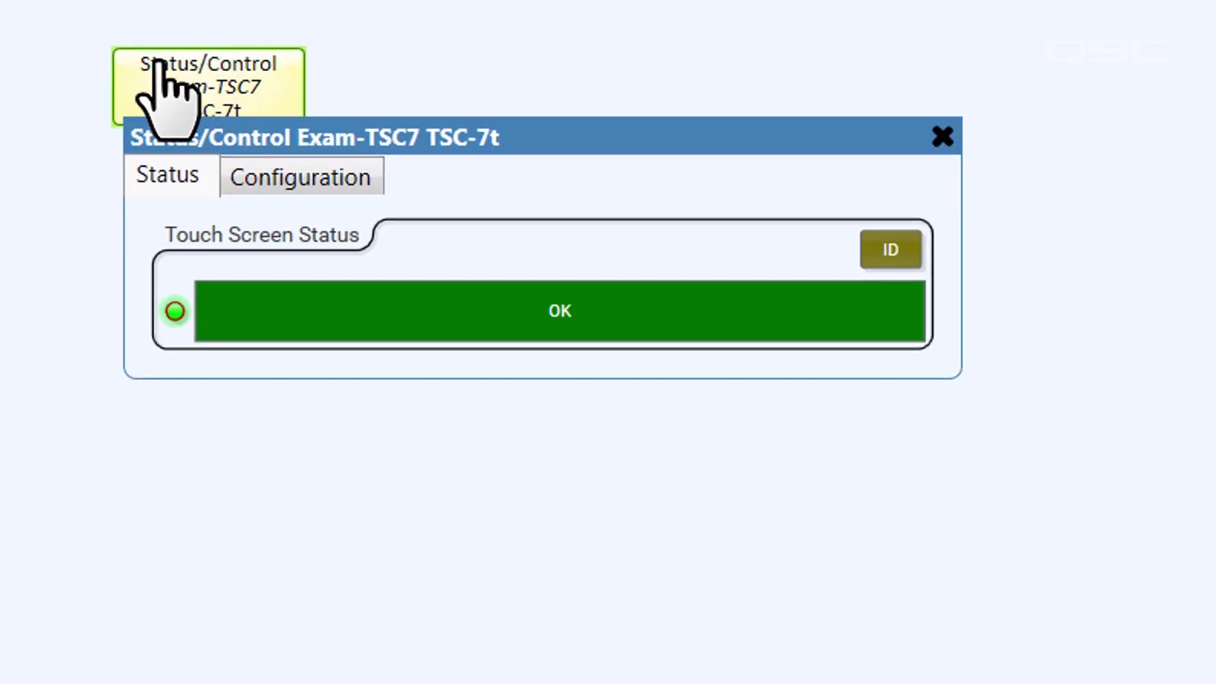
pyautogui.click(297, 175)
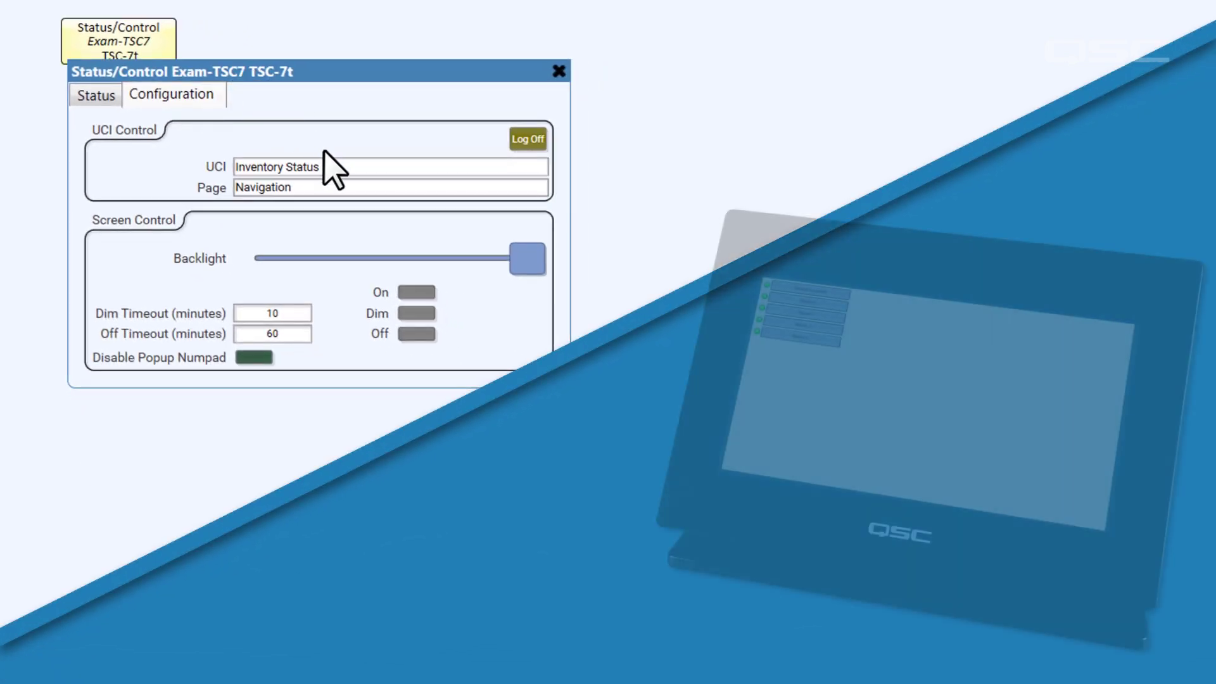
pyautogui.click(571, 294)
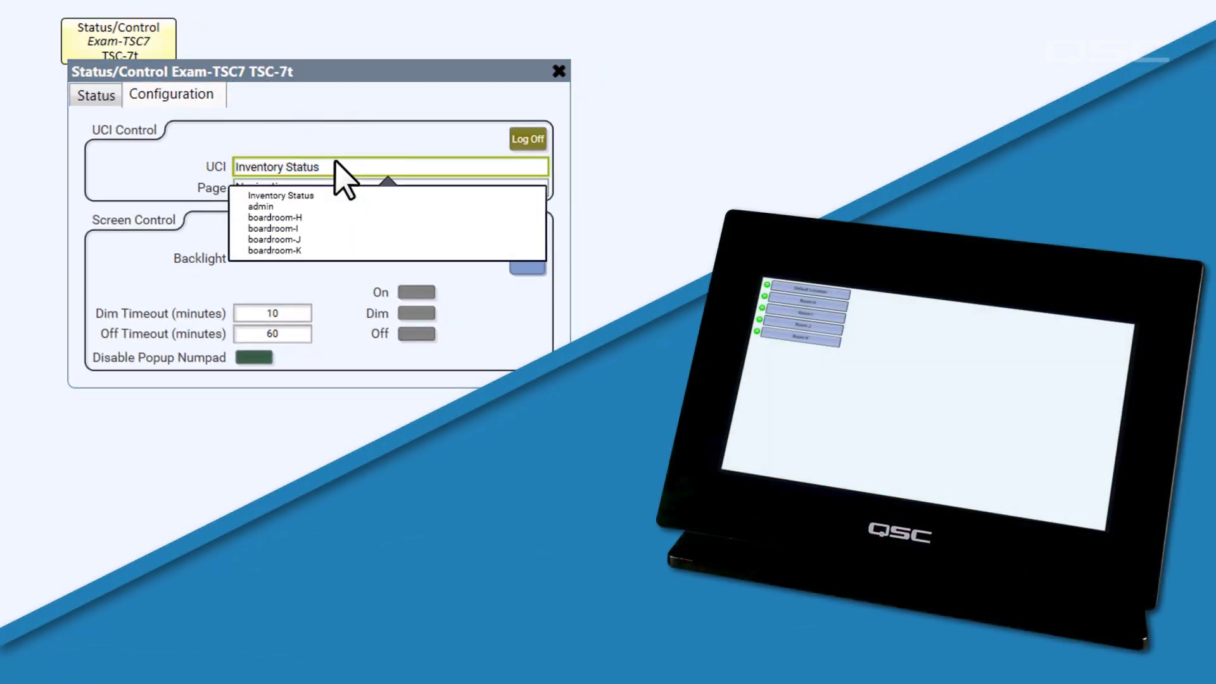
pyautogui.click(347, 228)
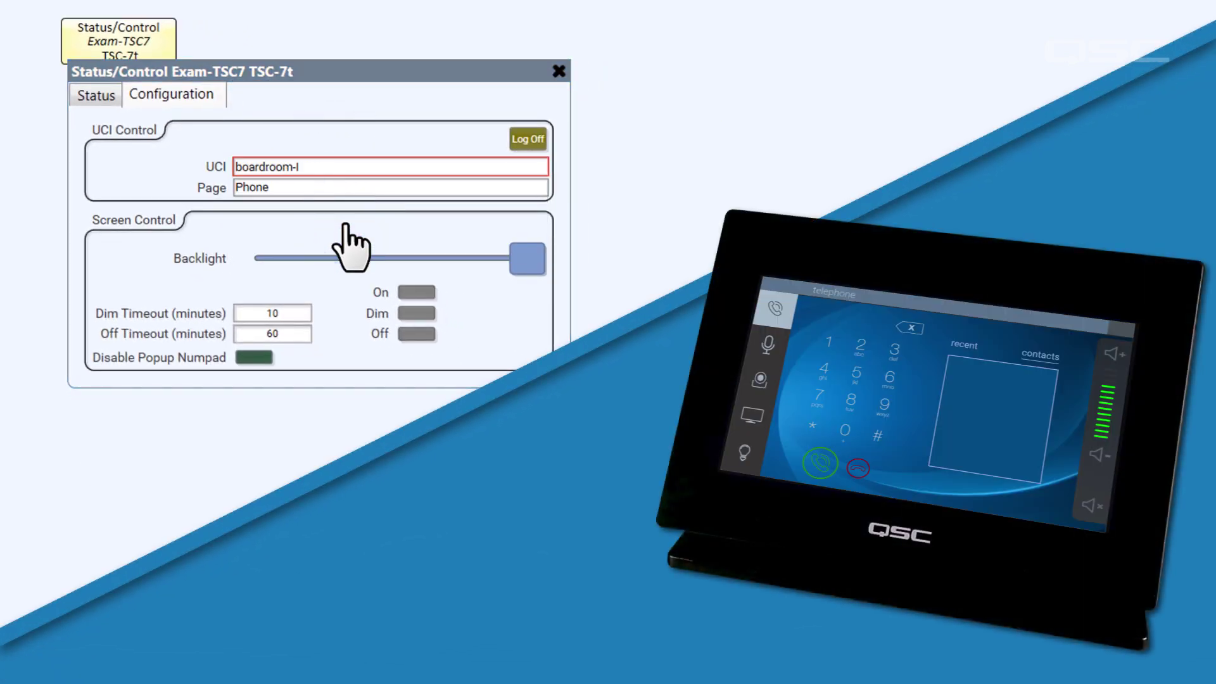
pyautogui.click(363, 190)
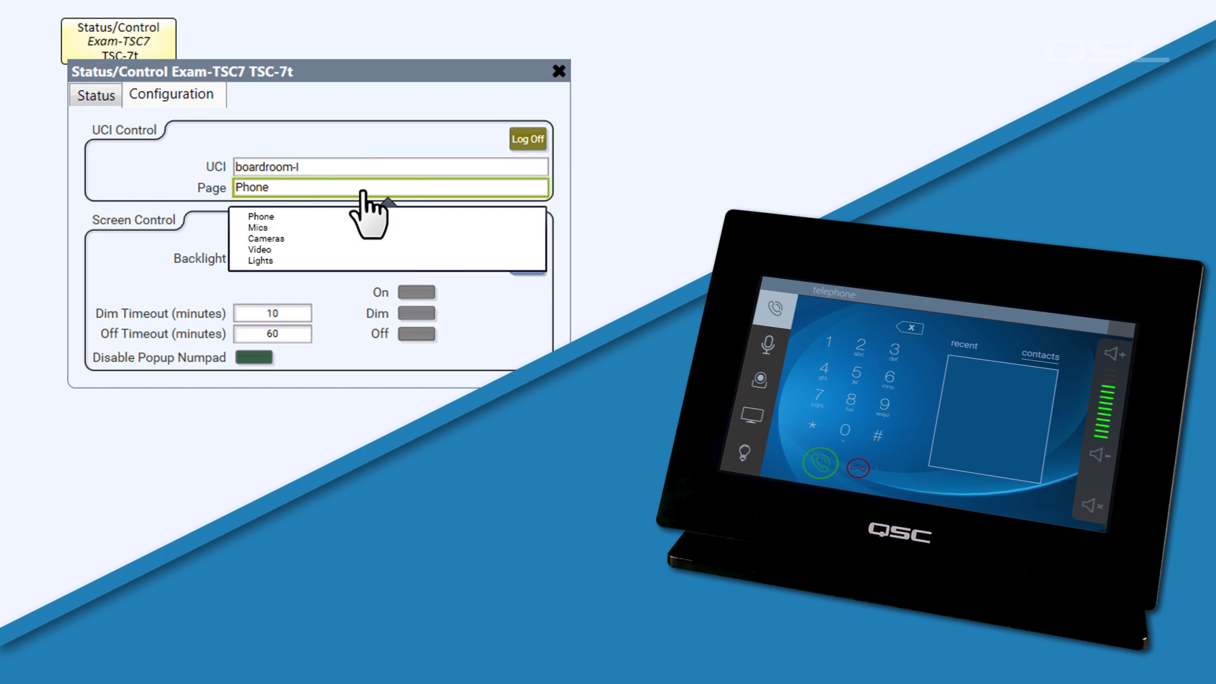
pyautogui.click(351, 250)
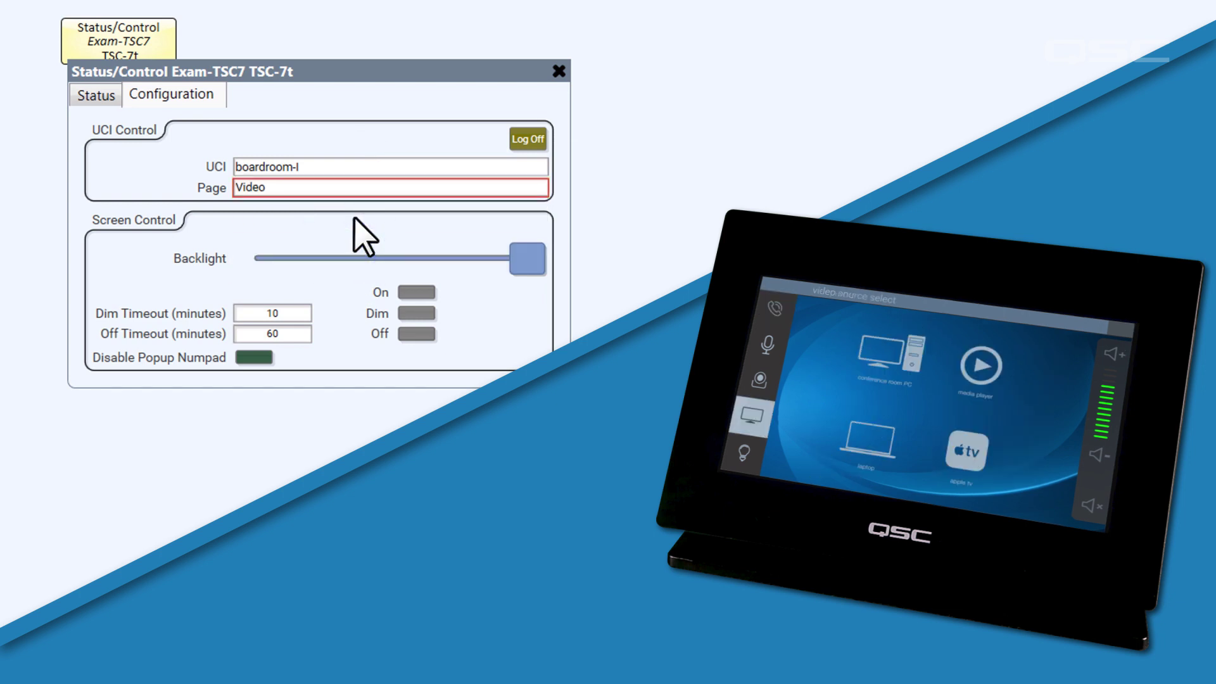
# - Disconnect, copy the UCI and Page controls onto the admin panel UCI, and adjust the backlight
pyautogui.press('F7')
pyautogui.moveTo(76, 150)
pyautogui.mouseDown()
pyautogui.moveTo(91, 164)
pyautogui.moveTo(441, 208)
pyautogui.mouseUp()
pyautogui.moveTo(745, 316); pyautogui.dragTo(746, 317)
pyautogui.hotkey('ctrl', 'c')
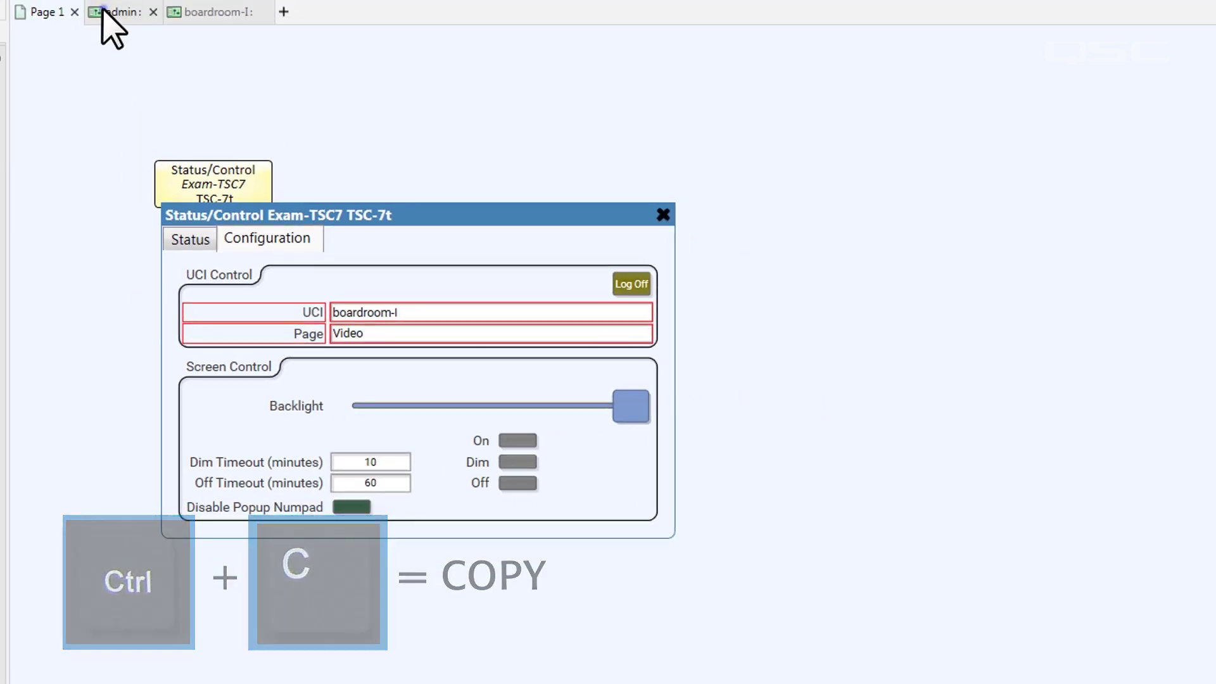
pyautogui.click(114, 11)
pyautogui.hotkey('ctrl', 'v')
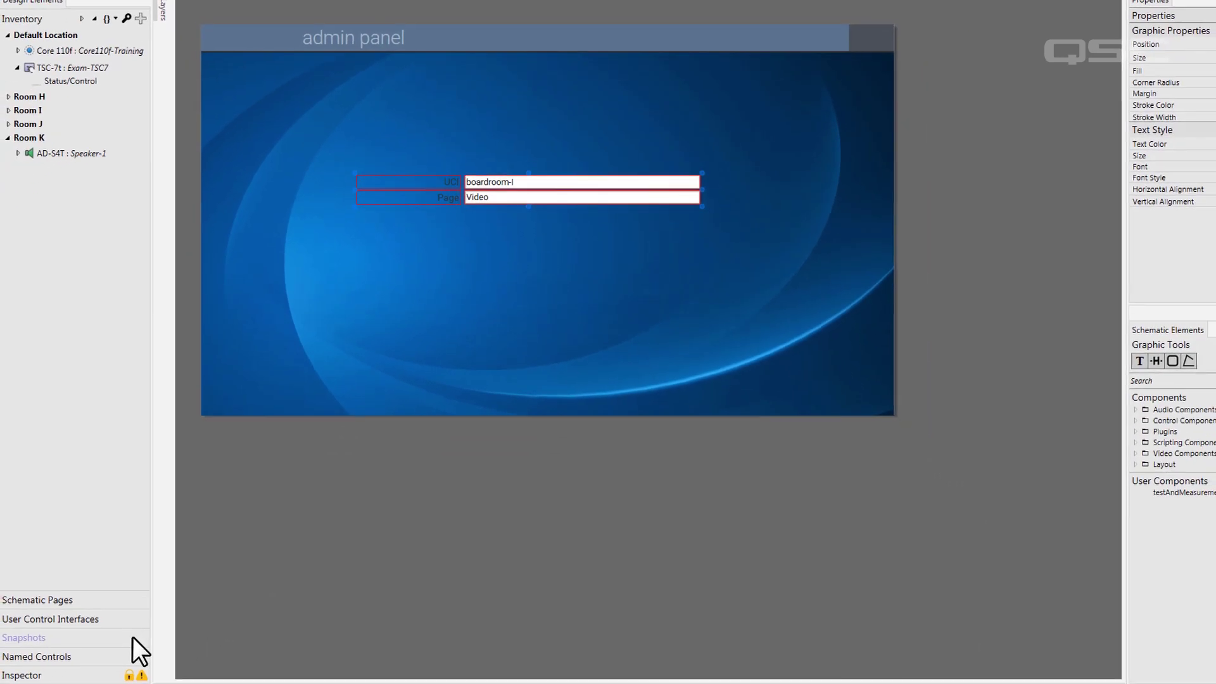
pyautogui.click(131, 637)
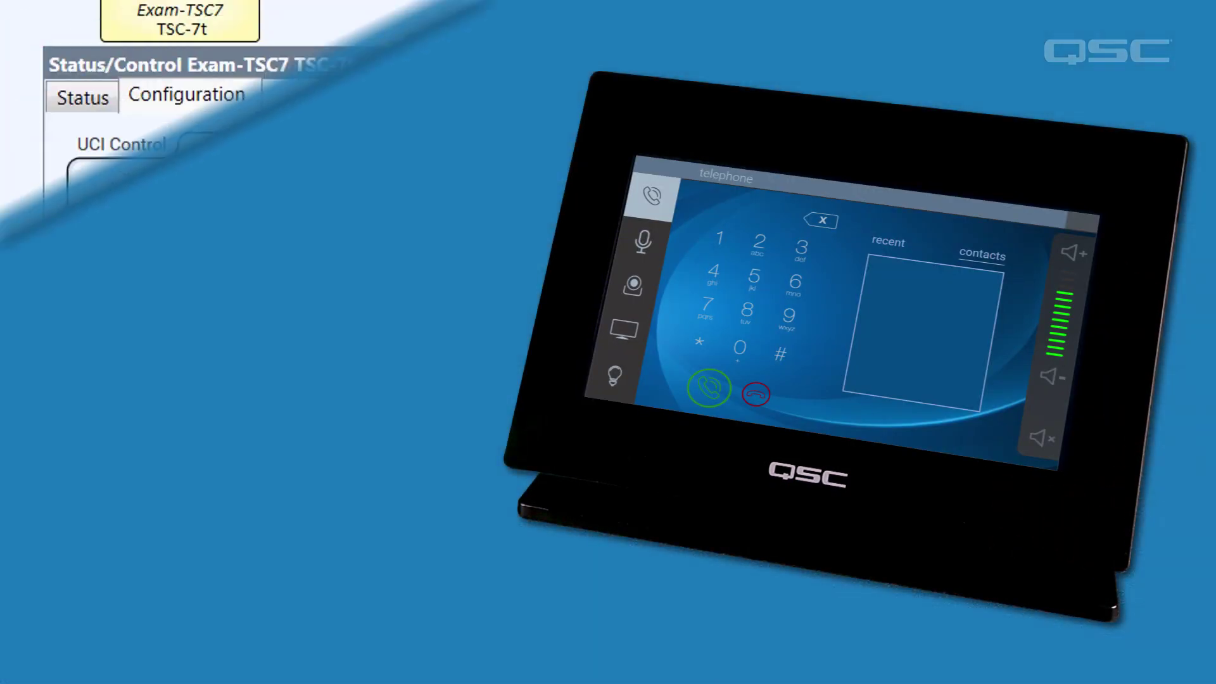
pyautogui.moveTo(598, 269)
pyautogui.mouseDown()
pyautogui.moveTo(274, 266)
pyautogui.moveTo(606, 268)
pyautogui.mouseUp()
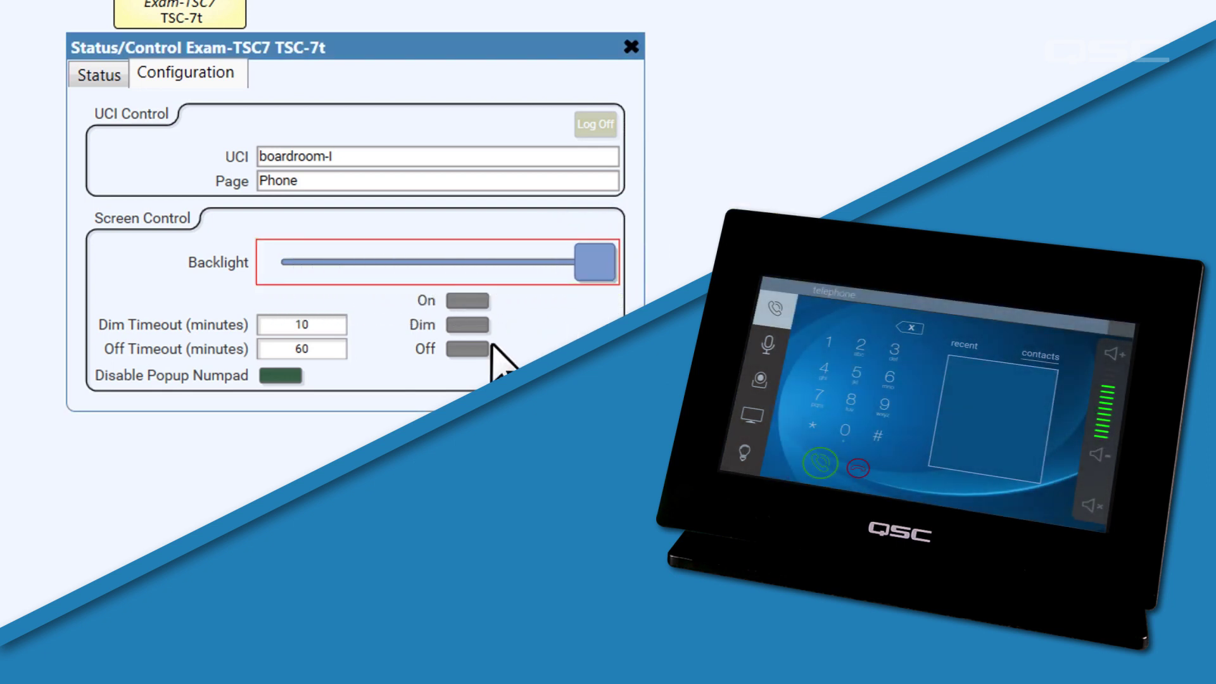
# - Set dim timeout to 15 and off timeout to 70 minutes, then test Dim, Off and On
pyautogui.click(318, 324)
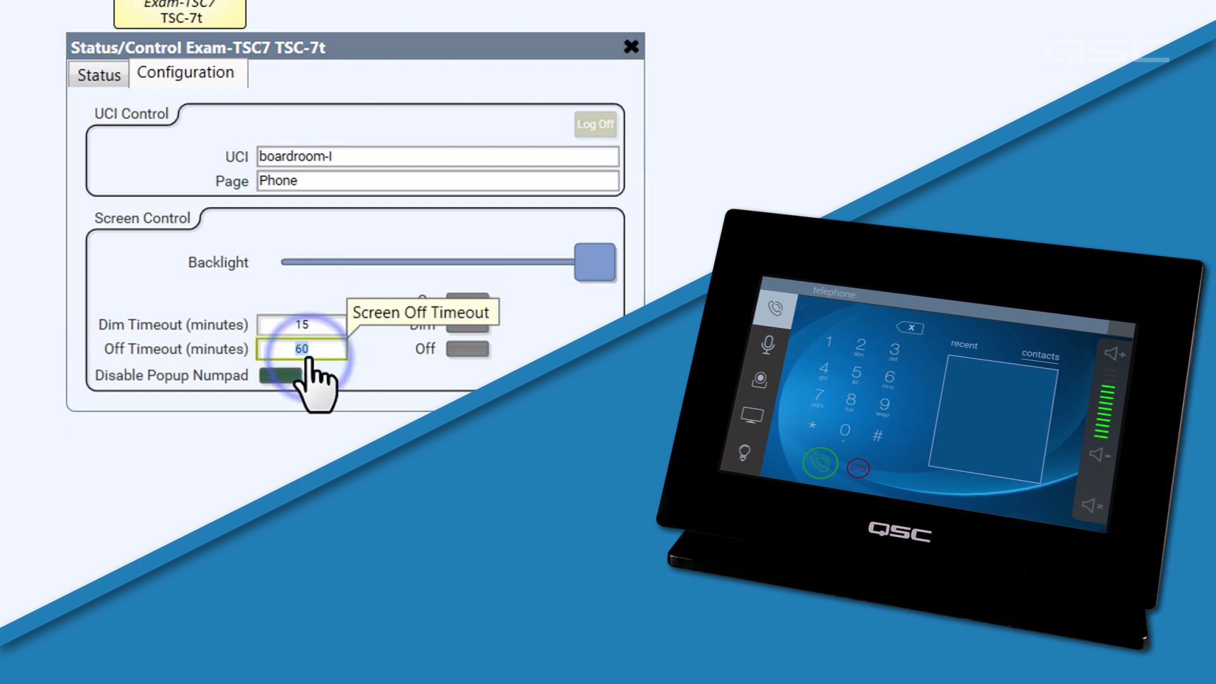
pyautogui.write('70')
pyautogui.click(454, 326)
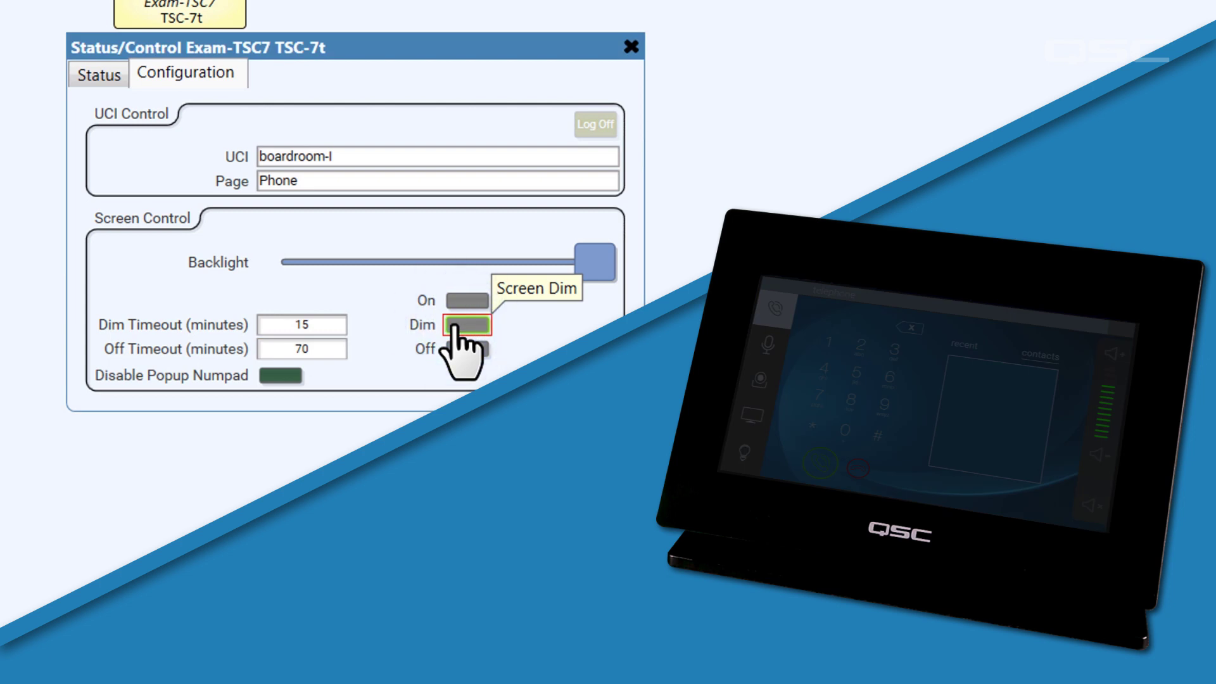
pyautogui.click(453, 351)
pyautogui.click(455, 302)
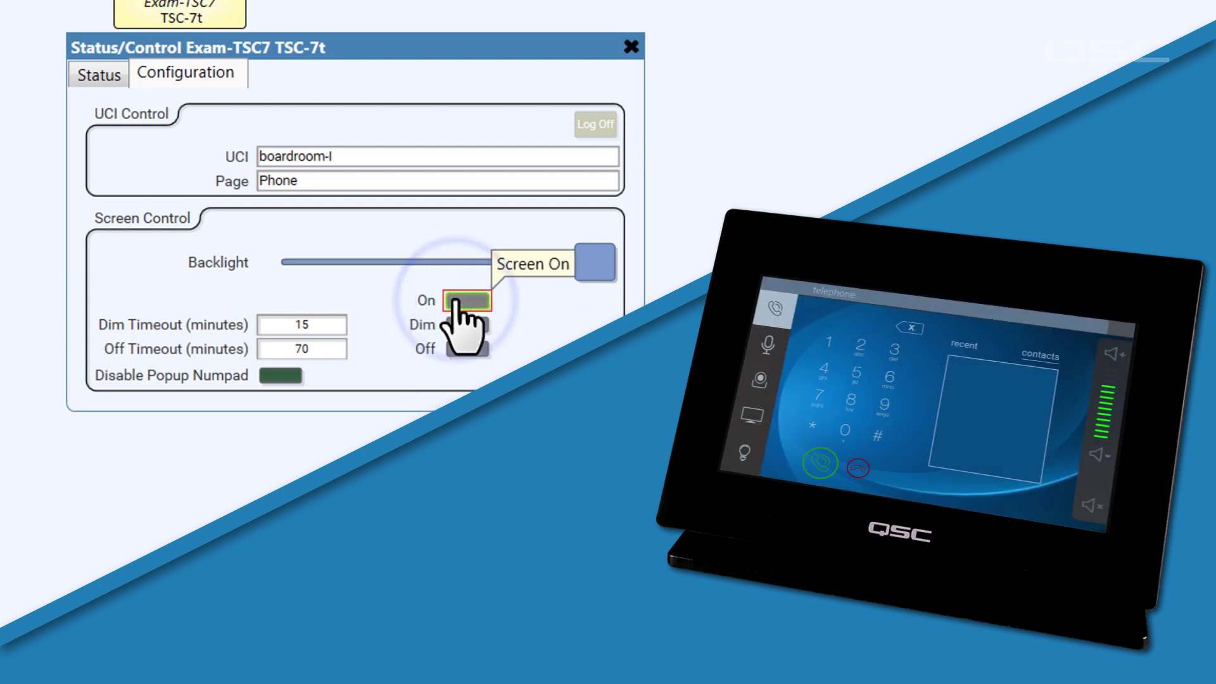
# - Switch the touch screen to the Mics page and disable the popup numpad
pyautogui.click(611, 181)
pyautogui.click(577, 221)
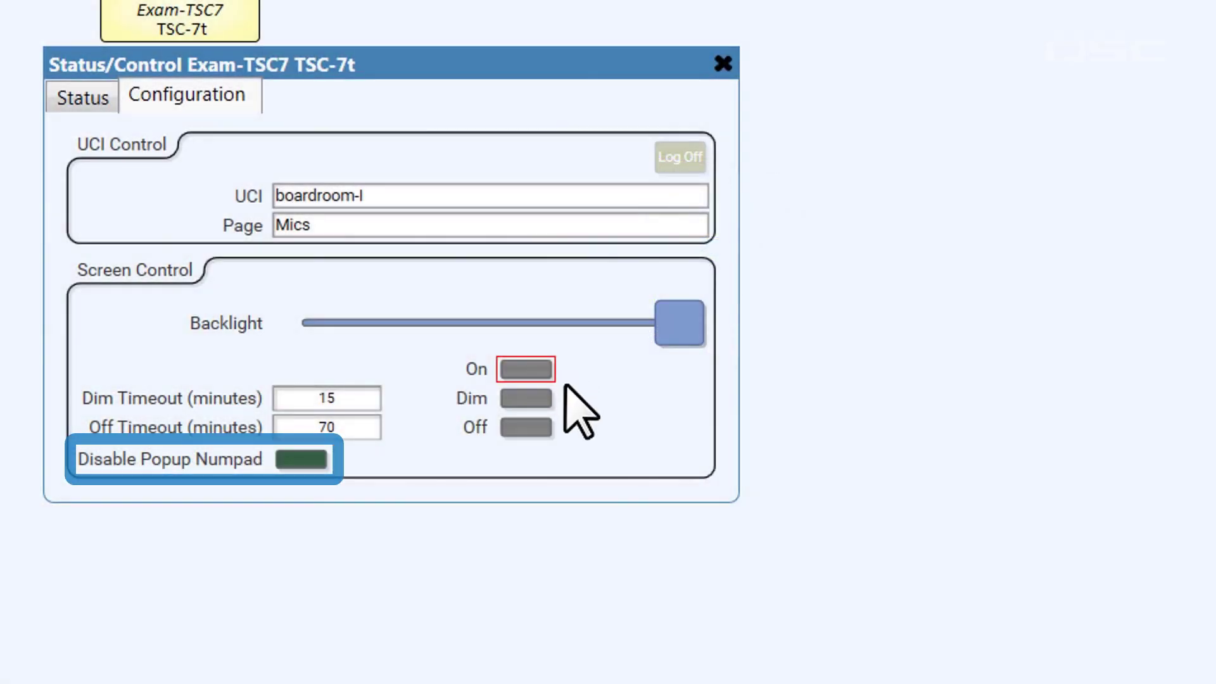
pyautogui.click(307, 461)
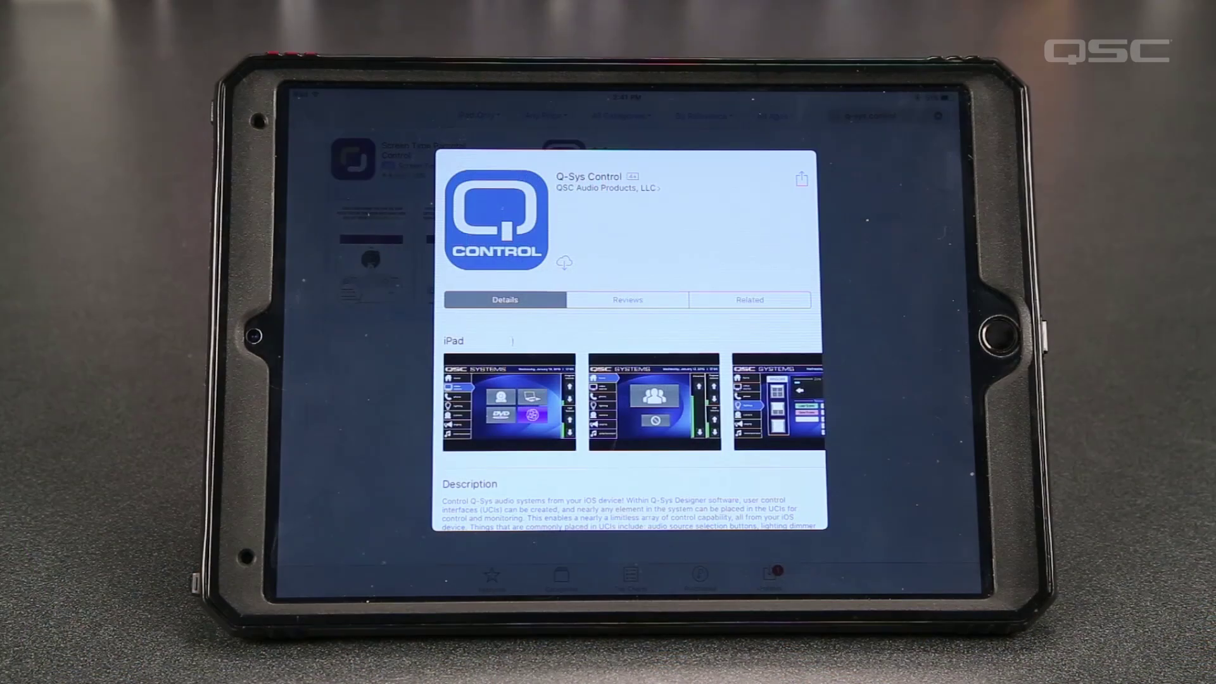
# - Install Q-SYS Control from the App Store and load the boardroom-K UCI on the iPad
pyautogui.click(564, 262)
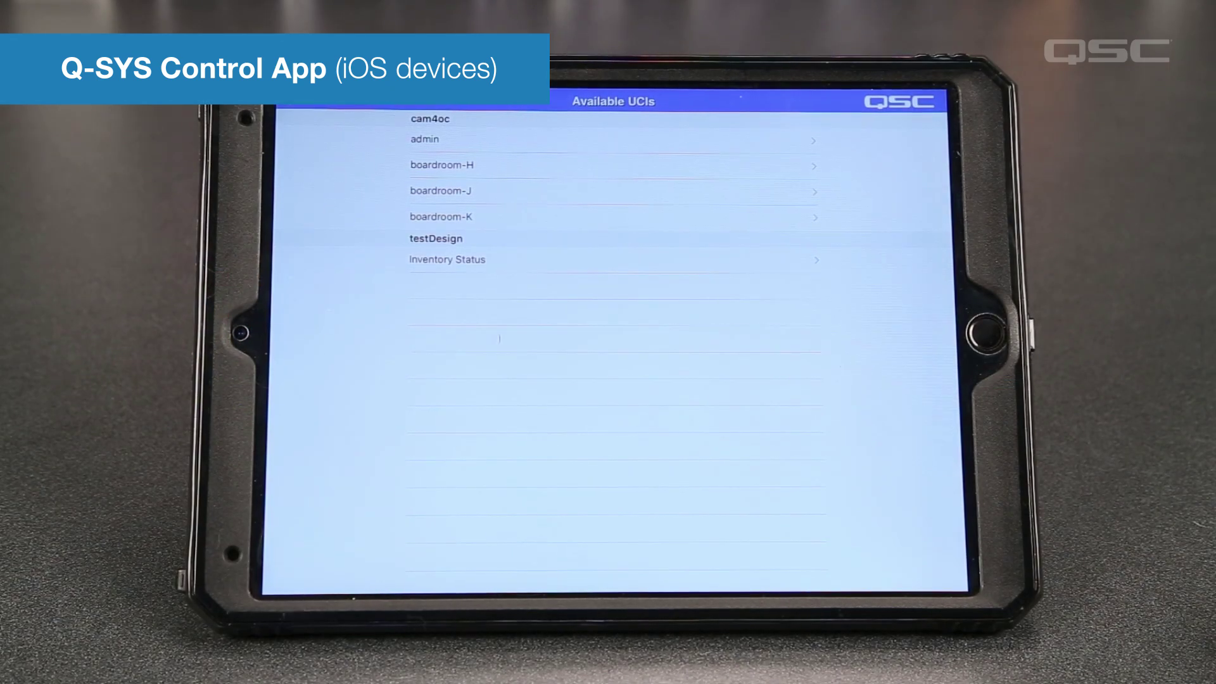
pyautogui.click(664, 217)
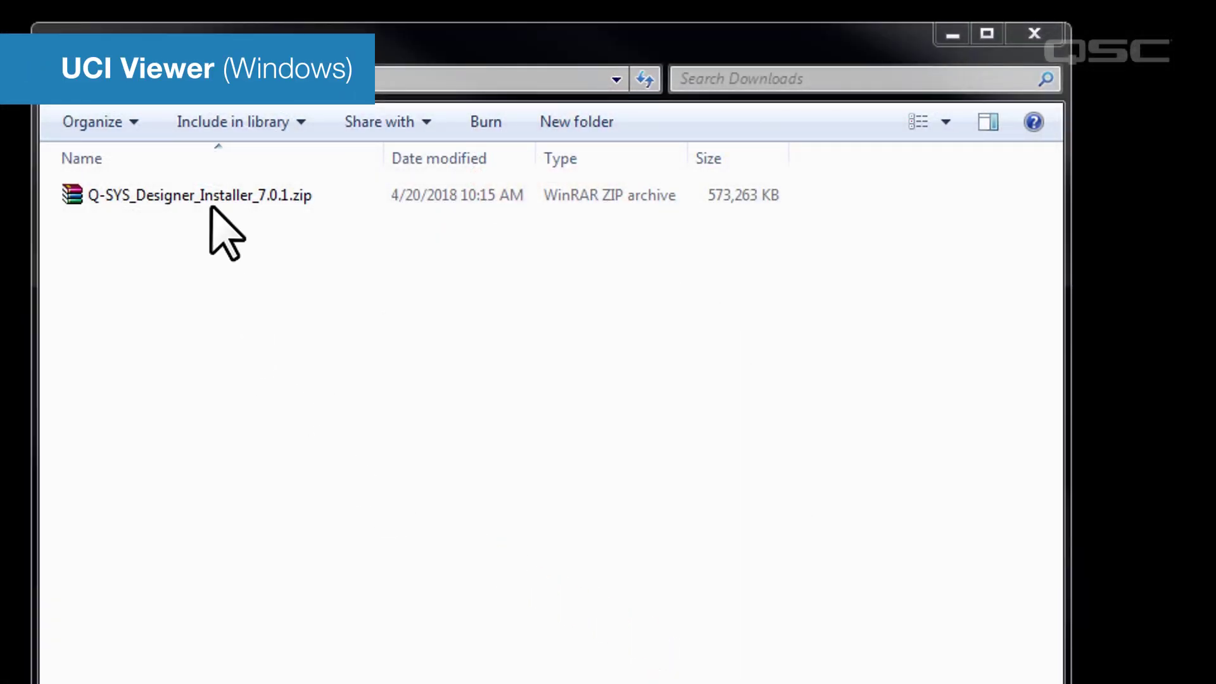
# - Open Q-SYS_Designer_Installer_7.0.1.zip from the Downloads folder
pyautogui.doubleClick(212, 197)
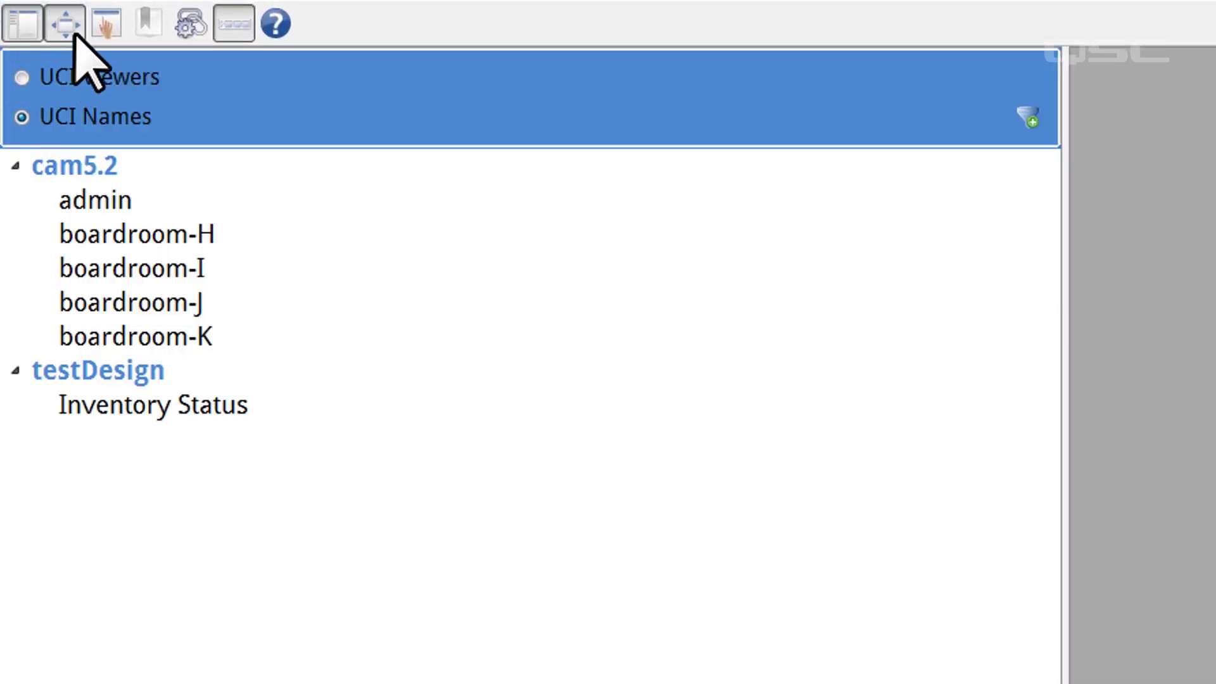
pyautogui.click(233, 30)
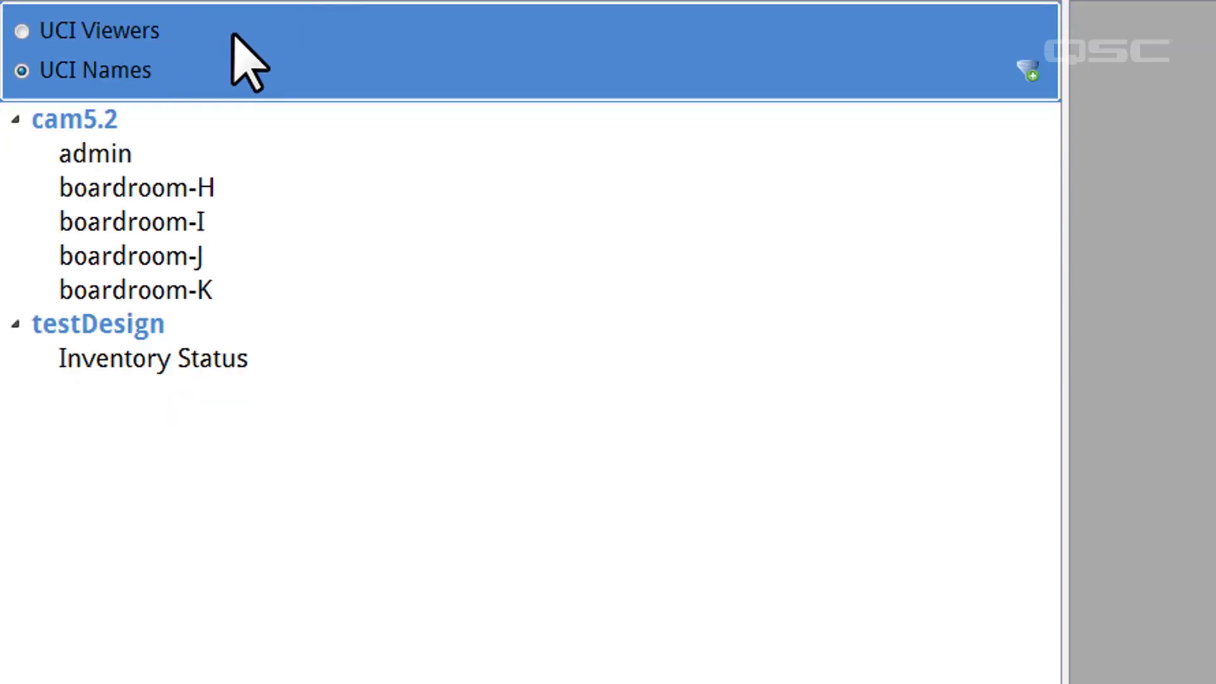
pyautogui.rightClick(232, 34)
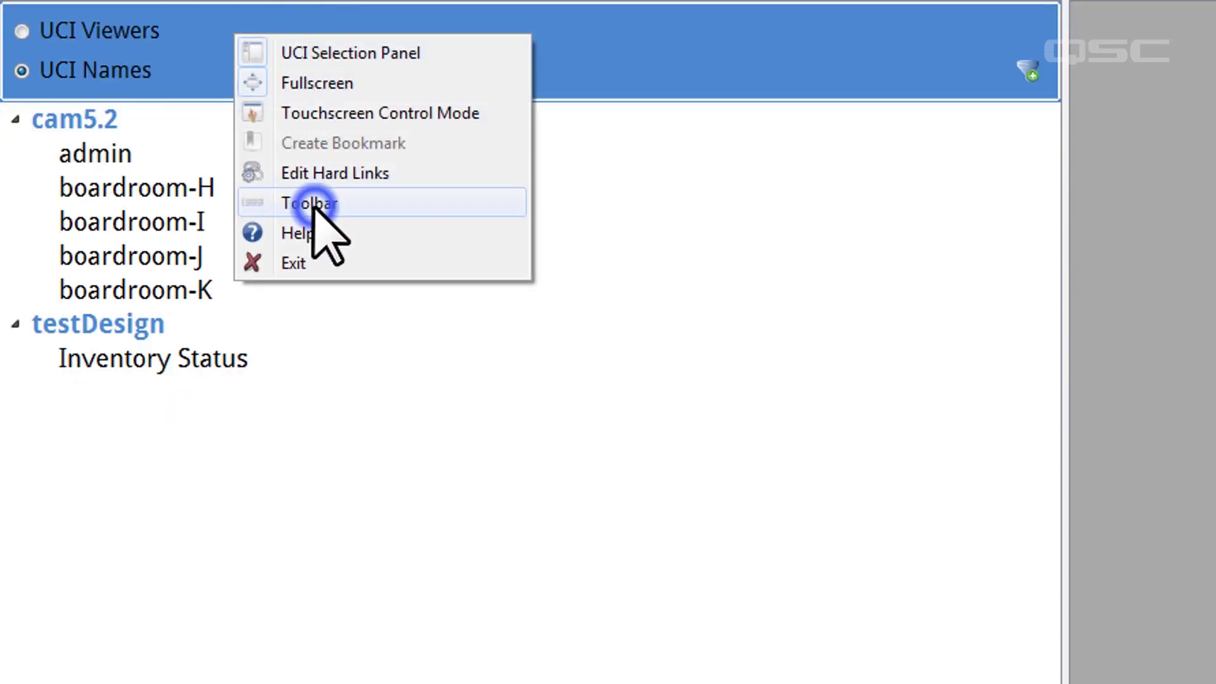
pyautogui.click(312, 203)
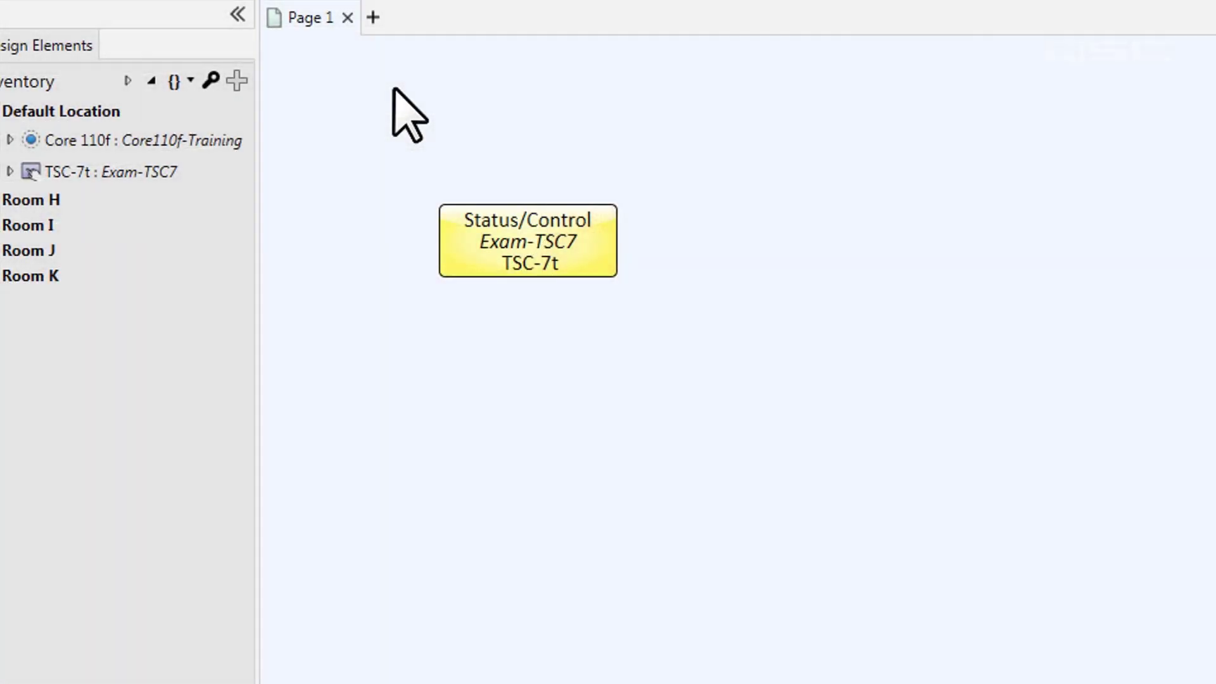
# - Add a UCI Viewer peripheral, UCI-Viewer-1, and place its Status/Control block on the schematic
pyautogui.click(239, 81)
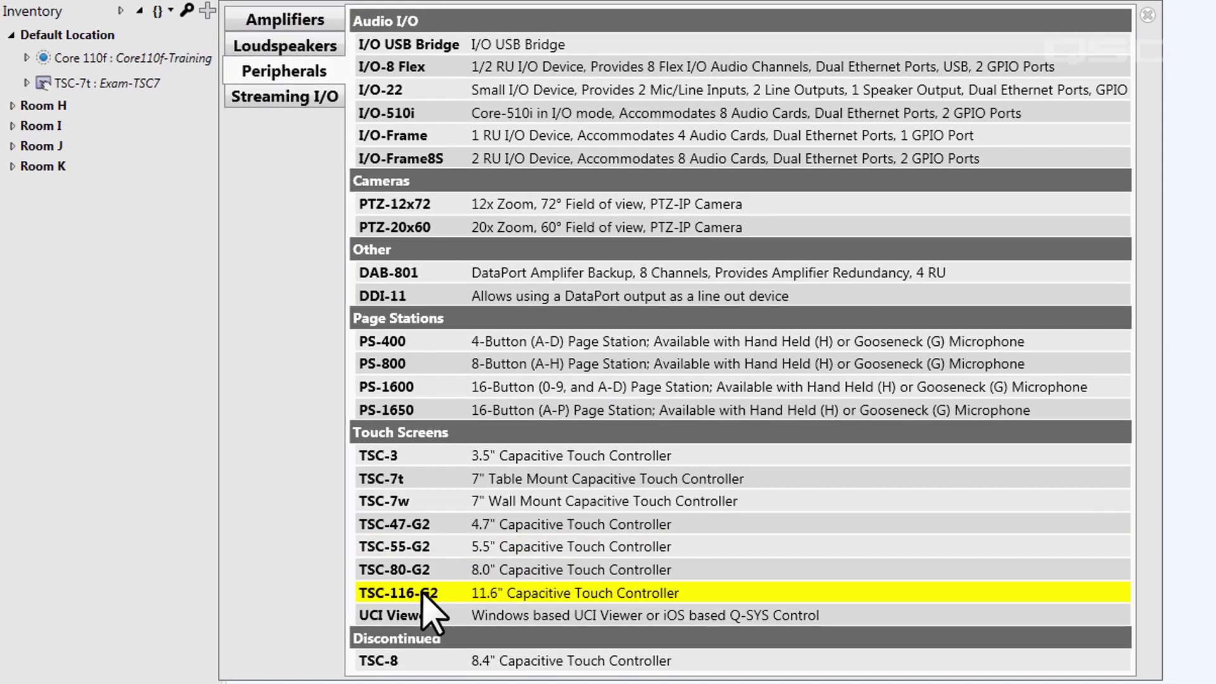
pyautogui.click(418, 615)
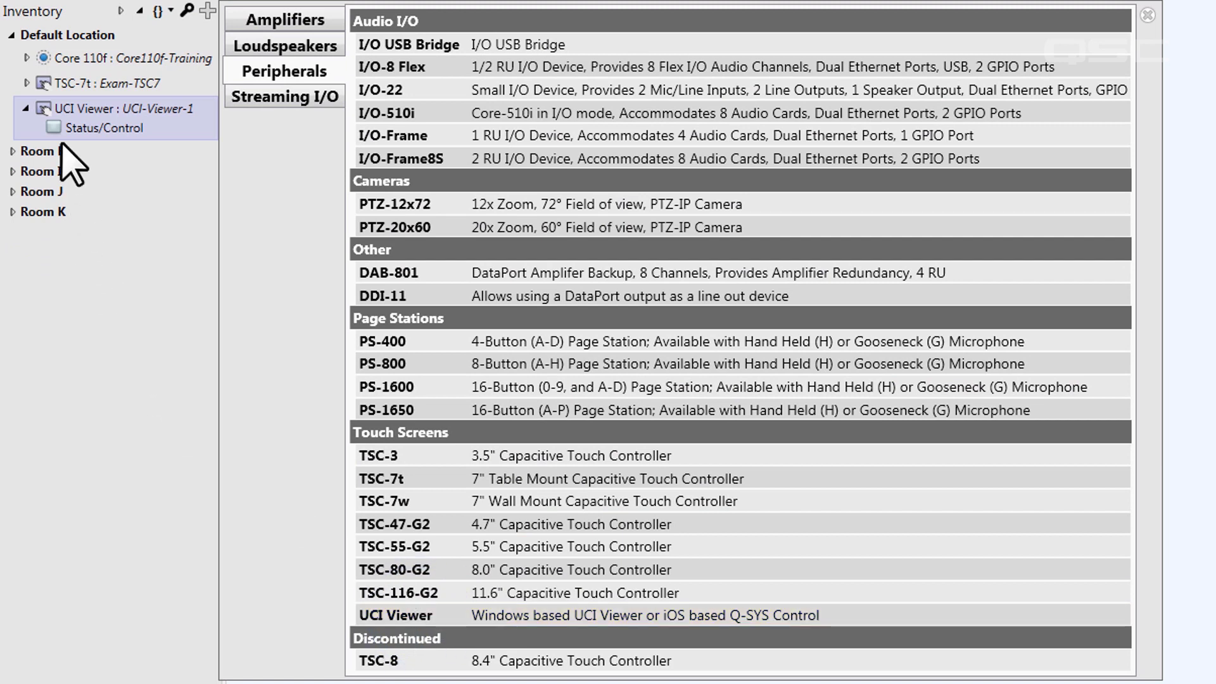
pyautogui.moveTo(54, 126); pyautogui.dragTo(569, 115)
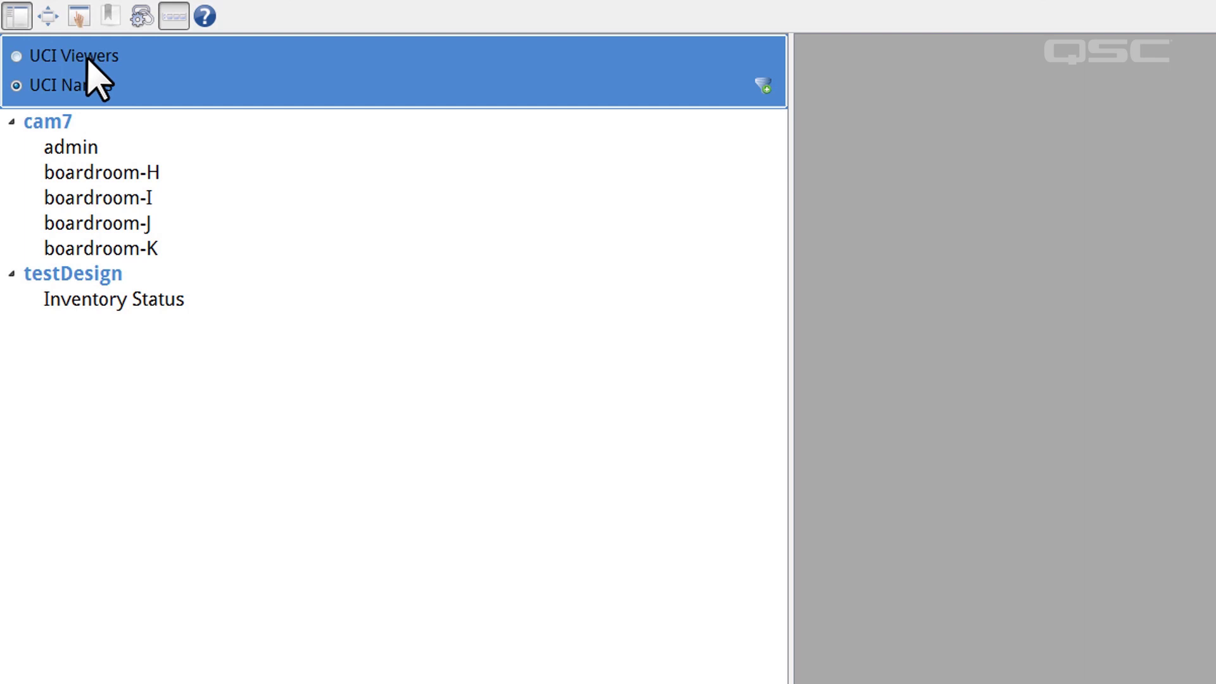
pyautogui.click(88, 58)
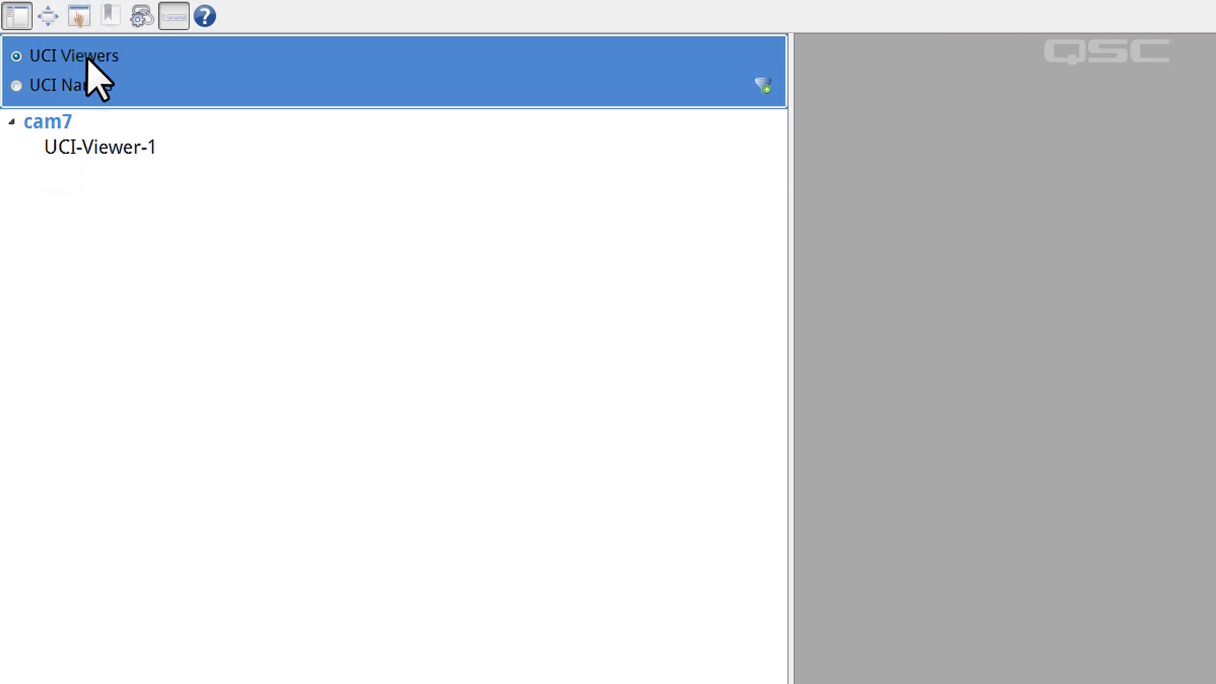
# - Open UCI-Viewer-1 under cam7 in the UCI Viewer list
pyautogui.click(141, 147)
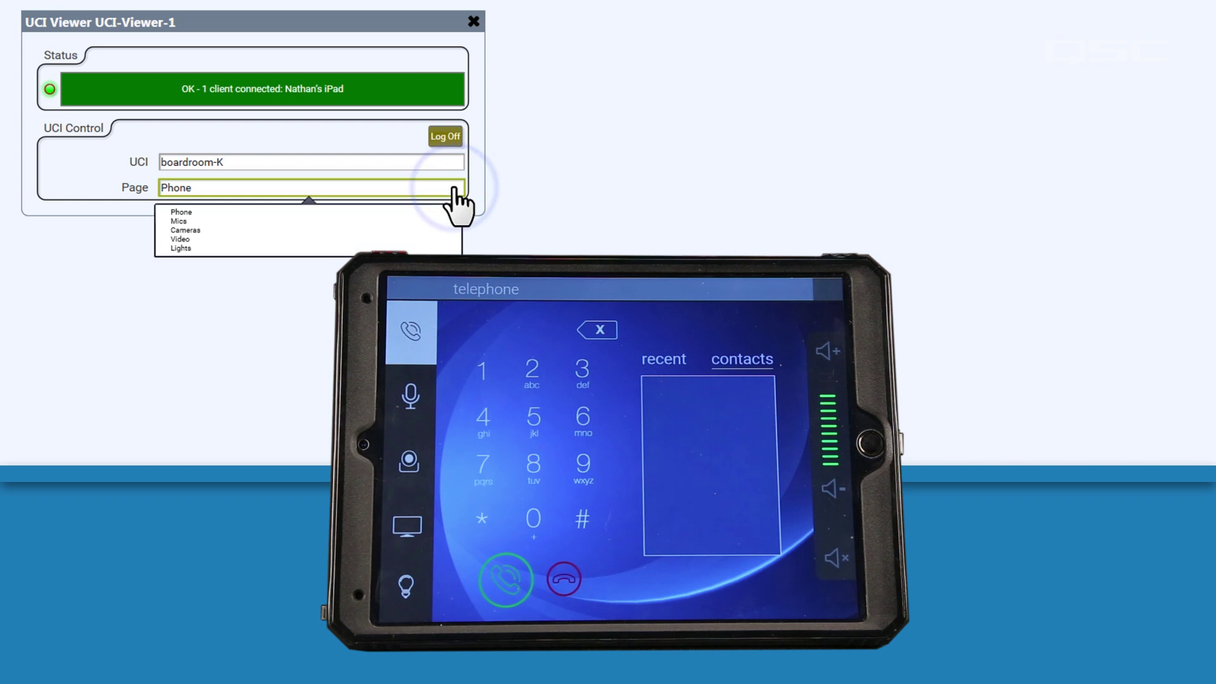
# - Choose Video in the Status/Control Page dropdown so the iPad shows video source select
pyautogui.click(430, 239)
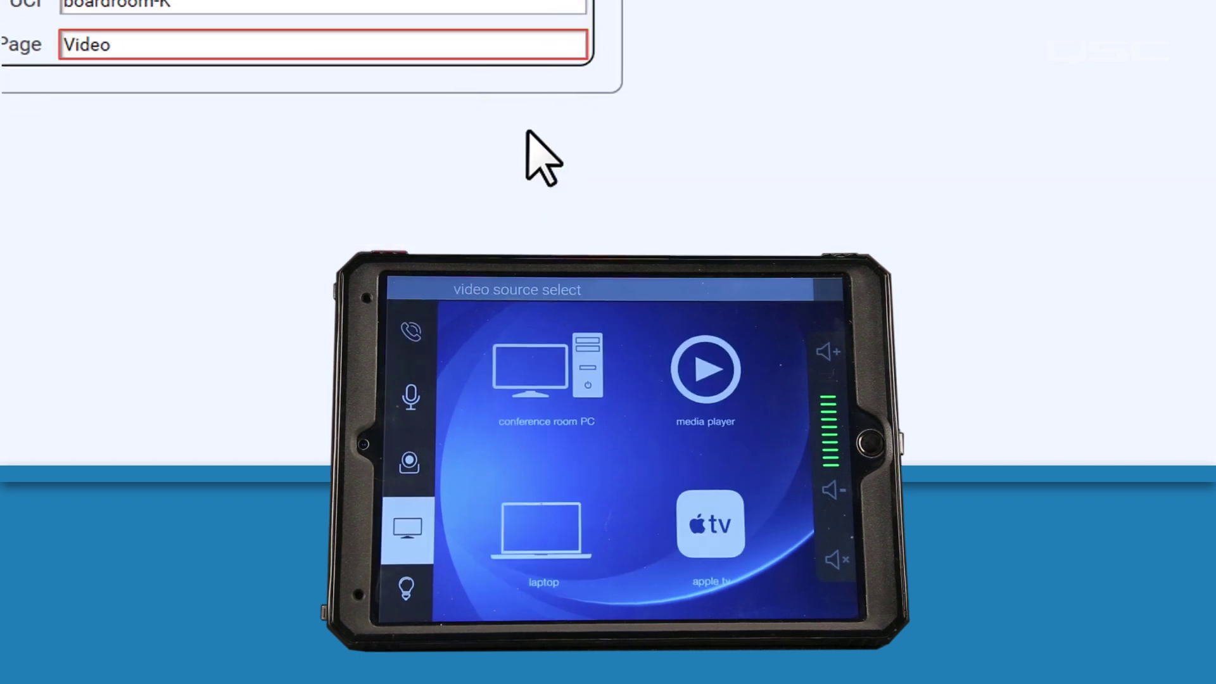